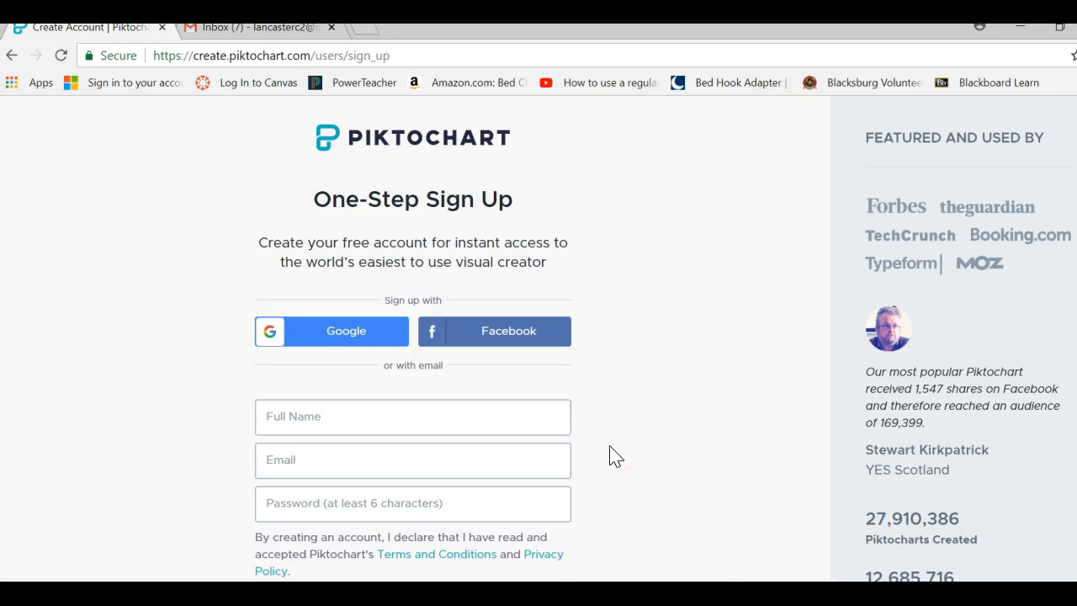
# Sign up for Piktochart with the Google account and go to the infographic templates
pyautogui.click(332, 335)
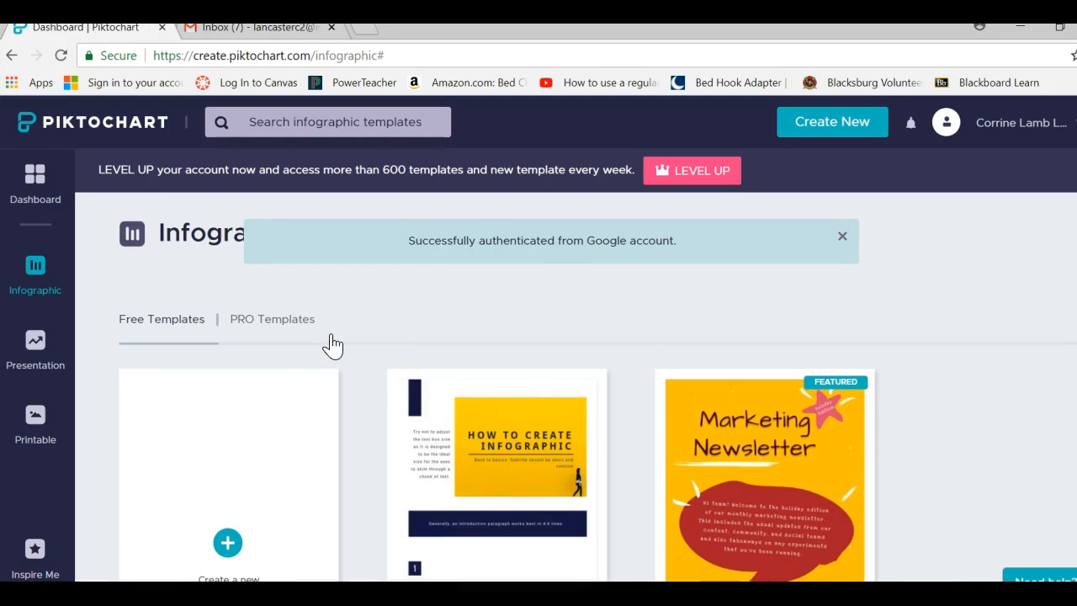
pyautogui.click(326, 328)
pyautogui.click(34, 281)
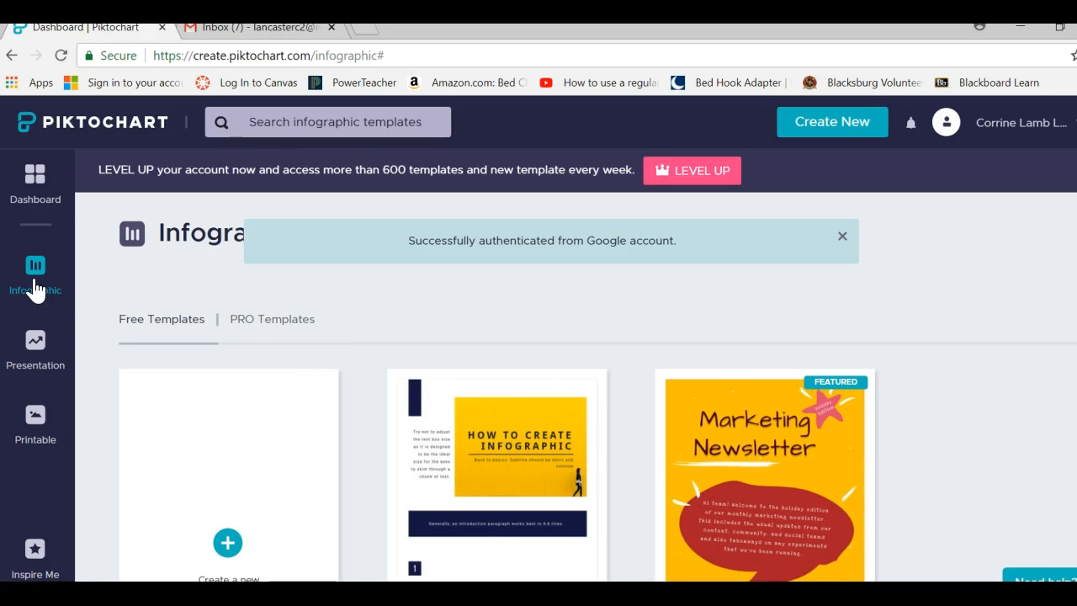
pyautogui.click(26, 495)
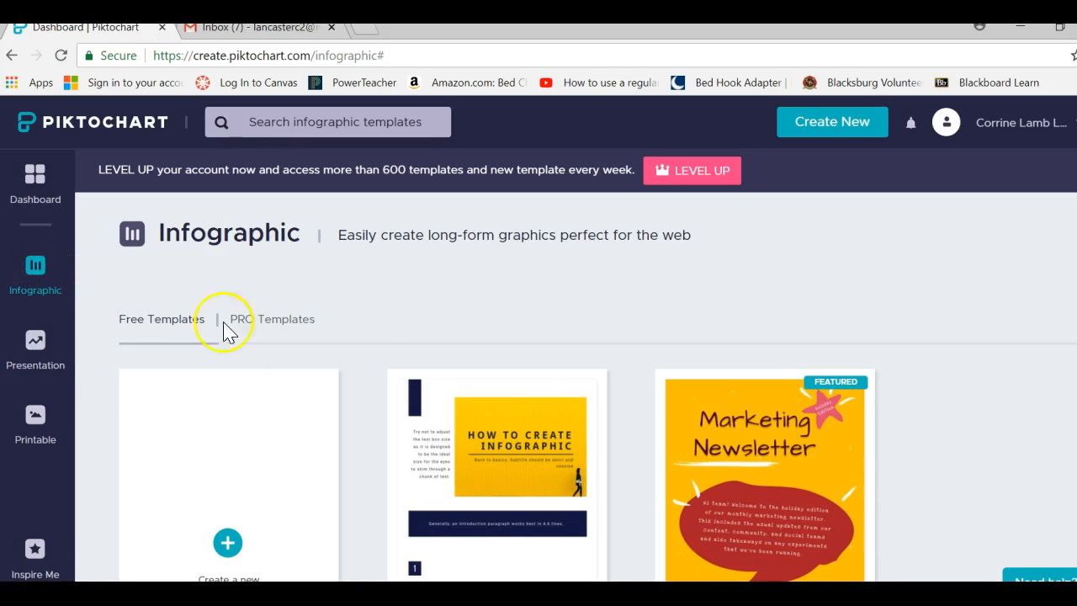
# Browse the free infographic templates and start a new infographic from the green About Me template
pyautogui.scroll(-8, 923, 389)
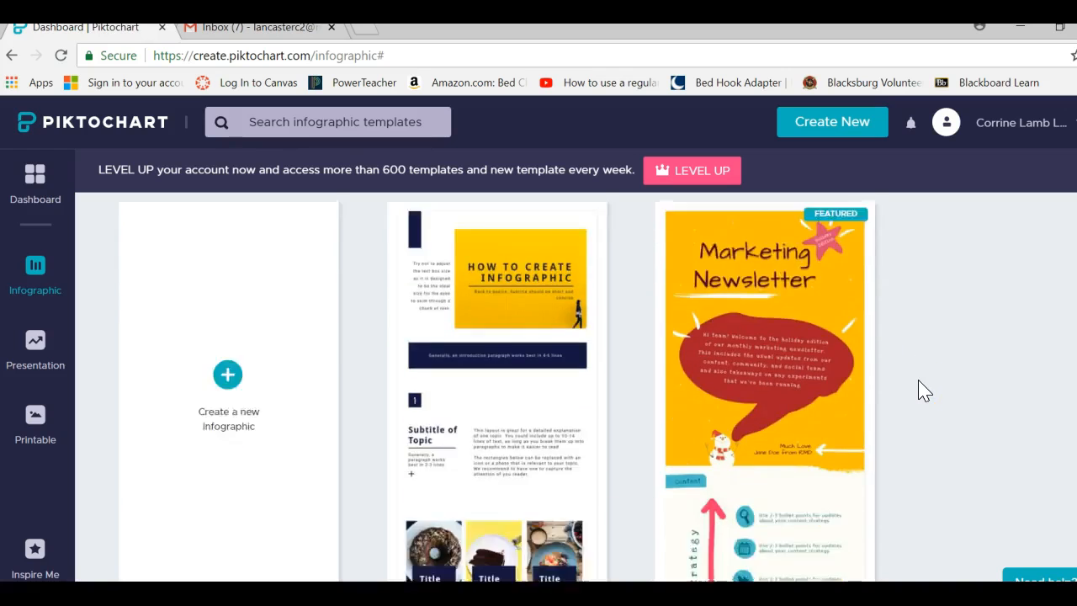
pyautogui.scroll(-4, 923, 389)
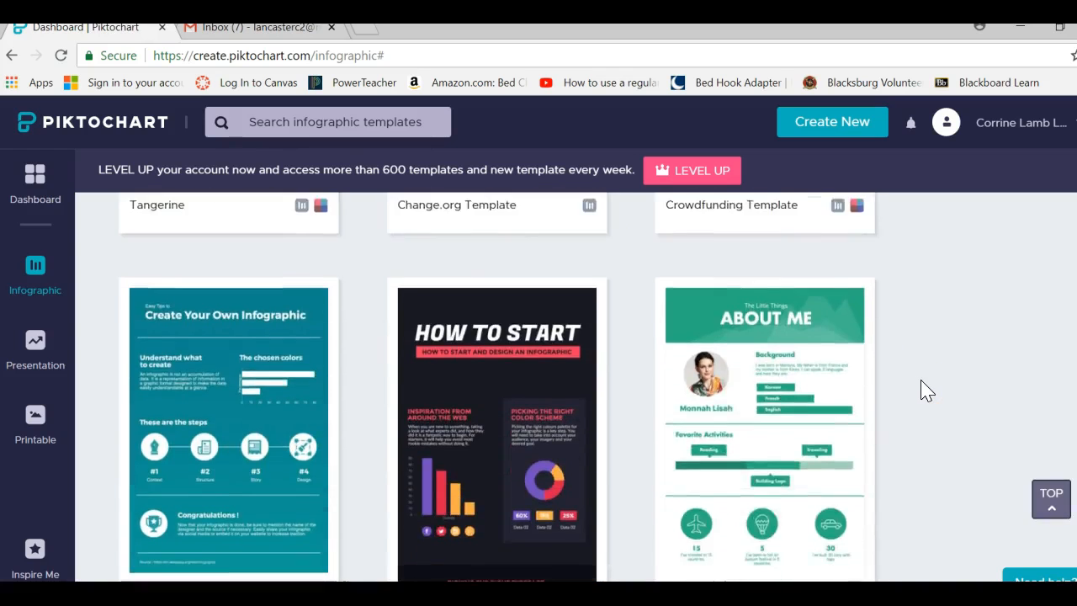
pyautogui.scroll(1, 922, 389)
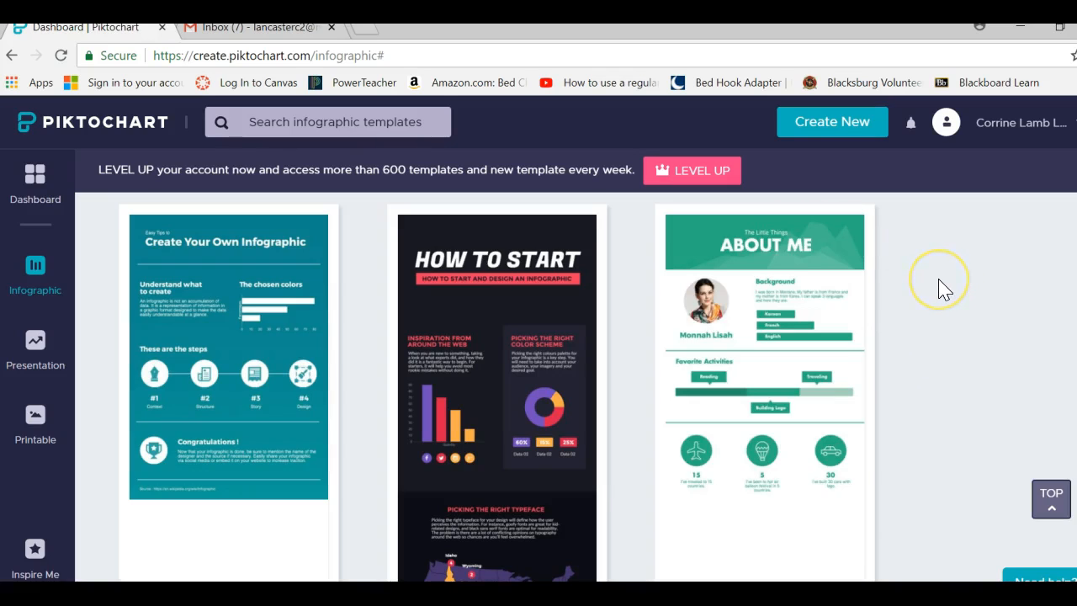
pyautogui.moveTo(870, 281)
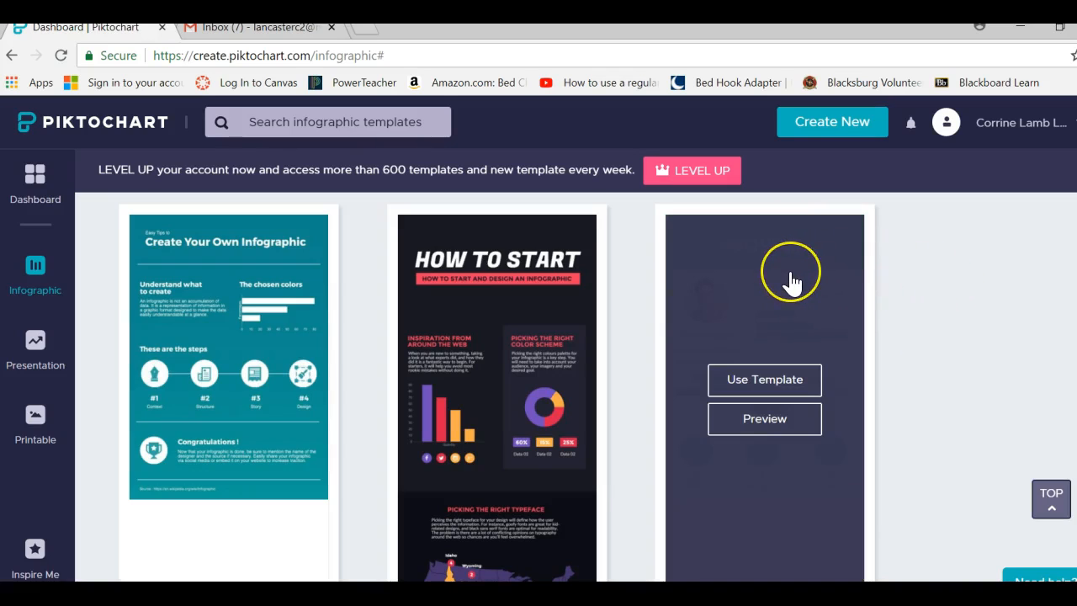
pyautogui.click(754, 383)
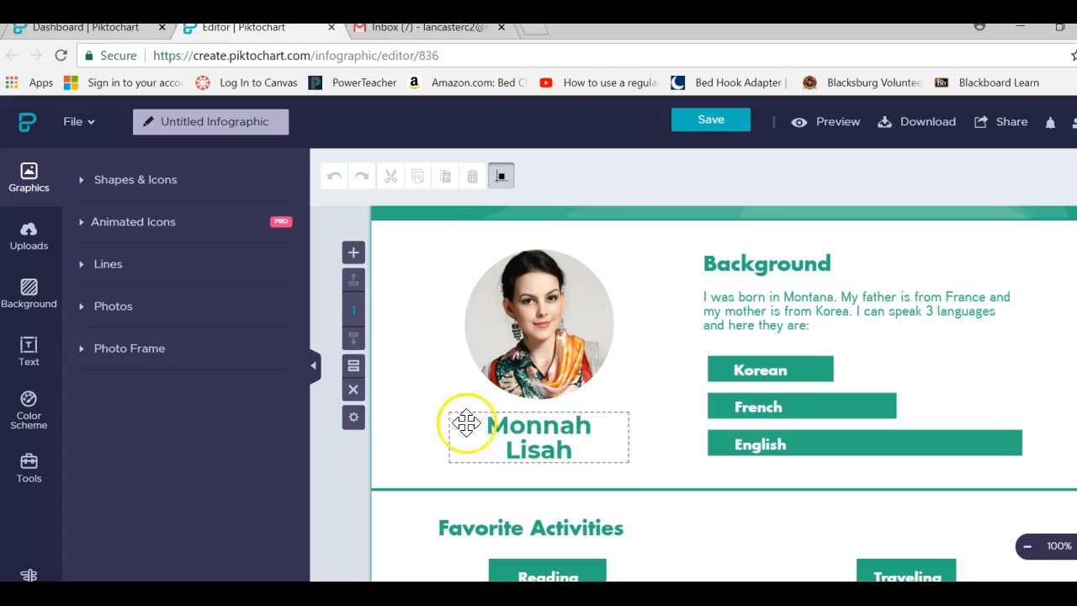
# Replace the sample name under the portrait photo with the author's full name
pyautogui.click(575, 450)
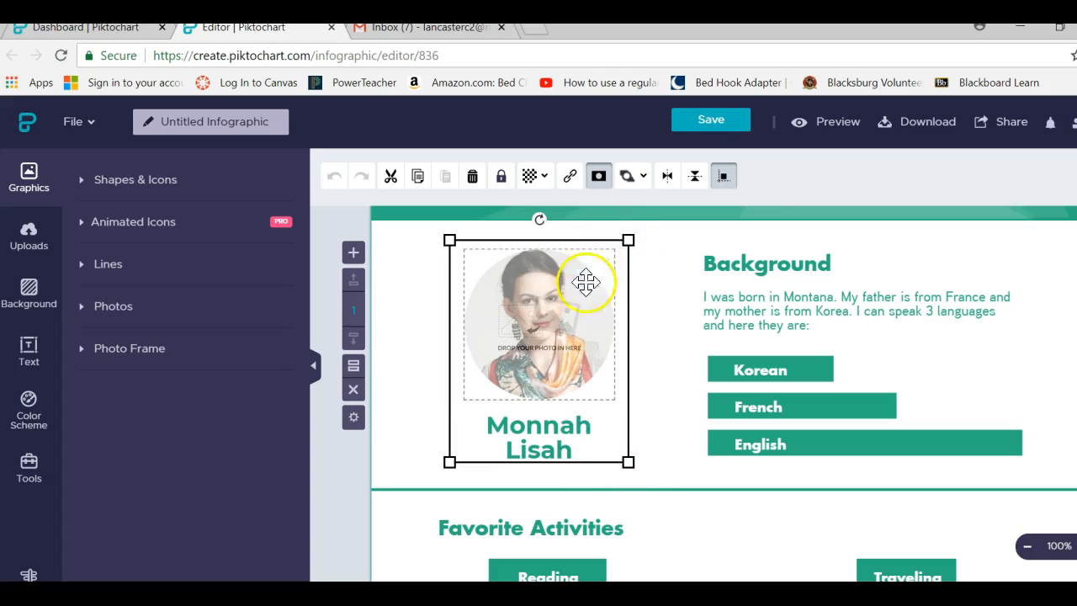
pyautogui.doubleClick(532, 435)
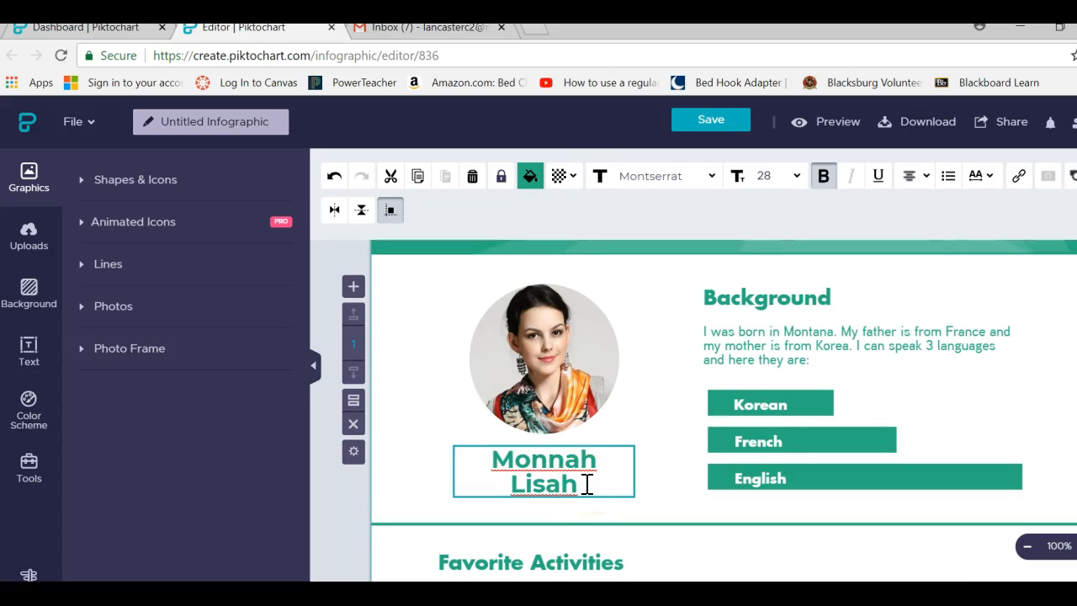
pyautogui.moveTo(587, 484); pyautogui.dragTo(492, 458)
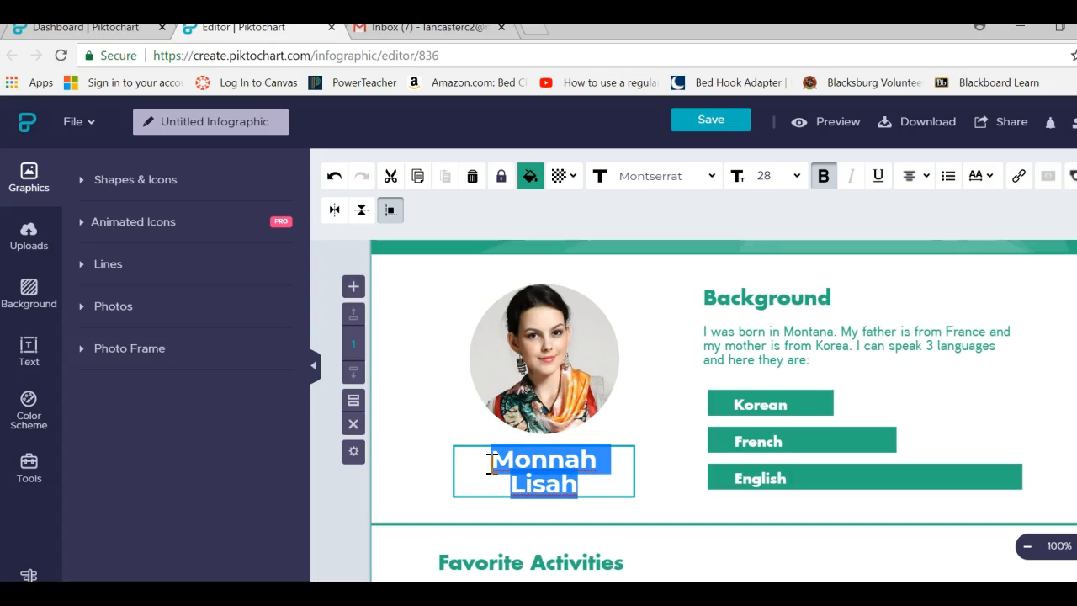
pyautogui.press('BackSpace')
pyautogui.write('Corrine Lancaster')
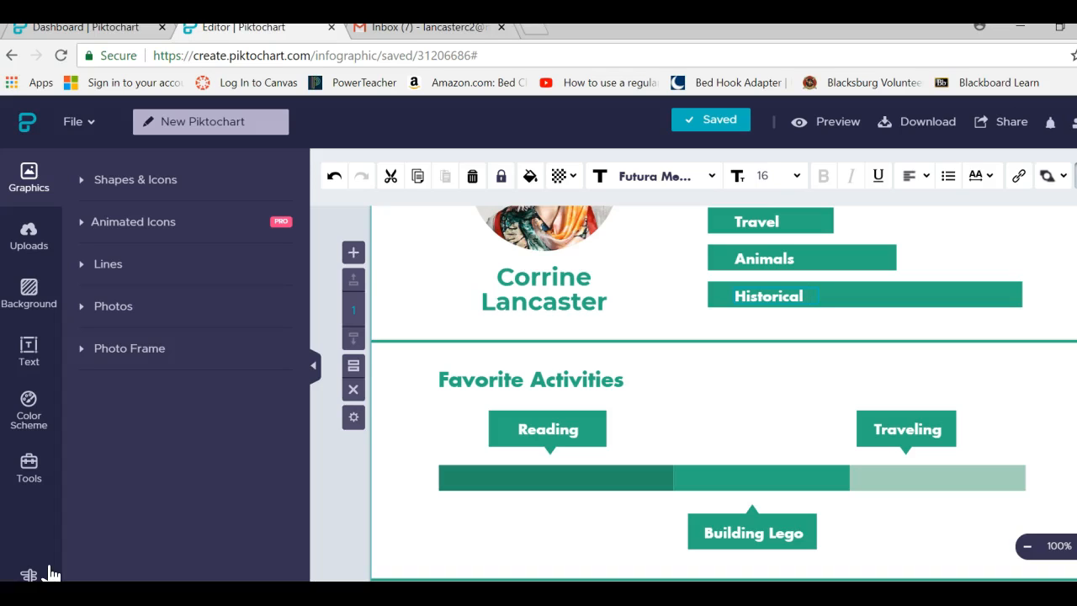
# Complete the third background bar's label as "Historical Places and Events" and widen its text box so it fits on one line
pyautogui.write('lac')
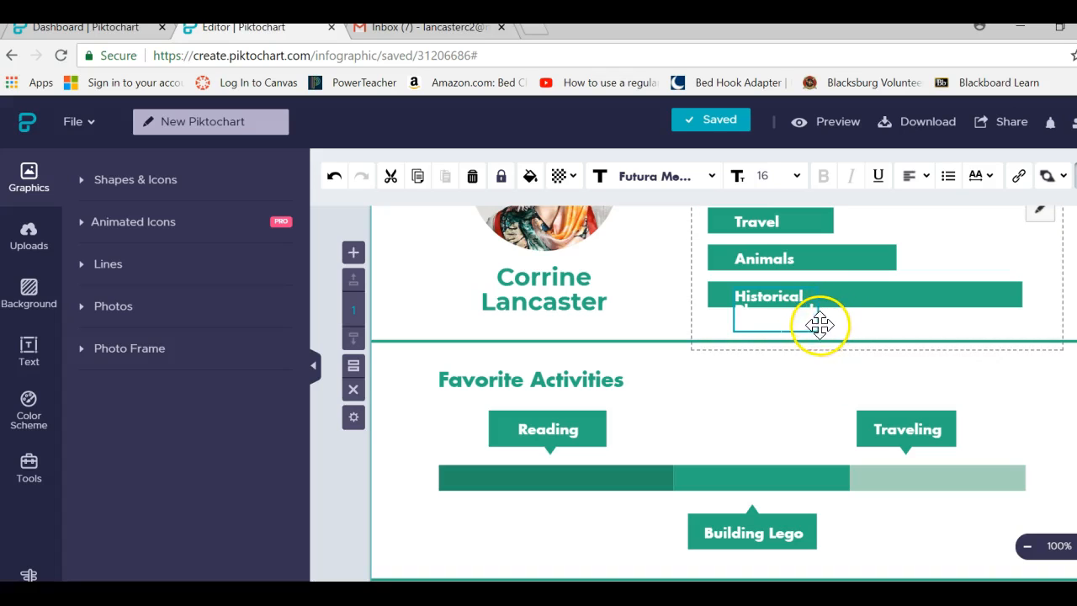
pyautogui.click(817, 327)
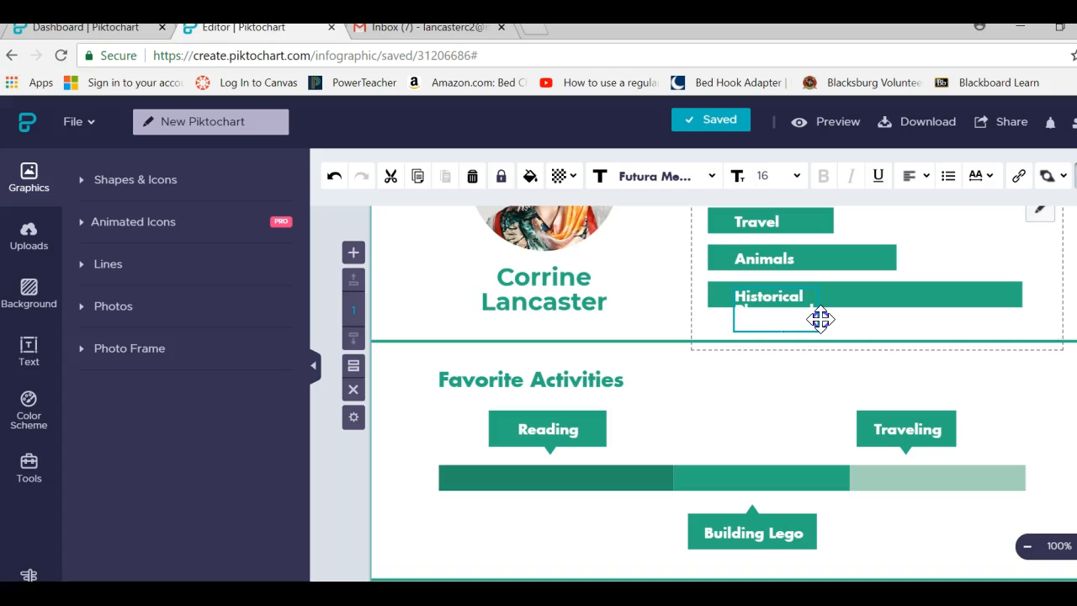
pyautogui.click(820, 318)
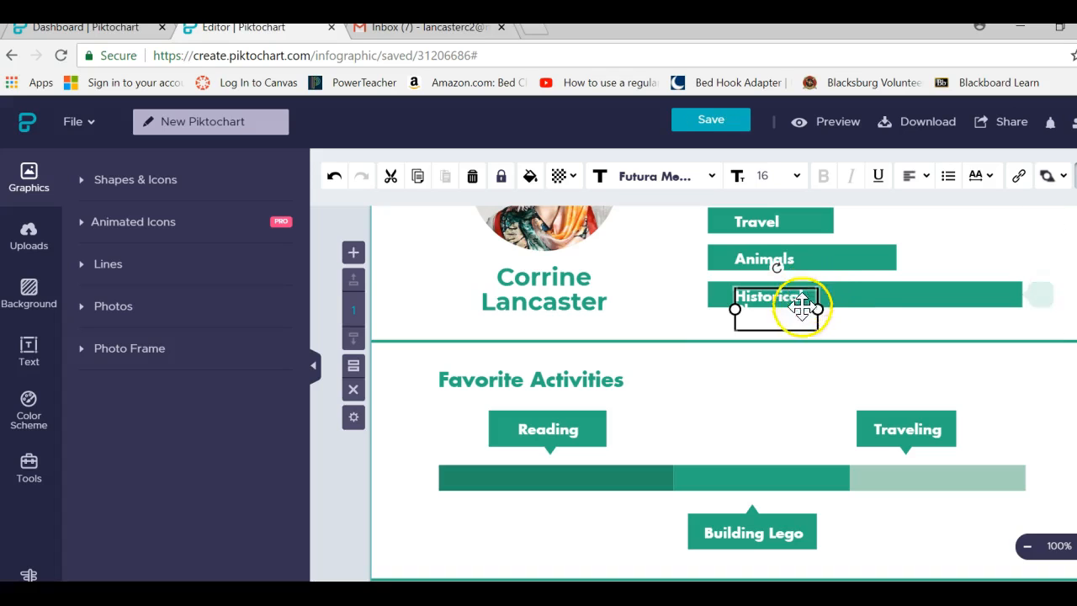
pyautogui.moveTo(820, 310); pyautogui.dragTo(953, 312)
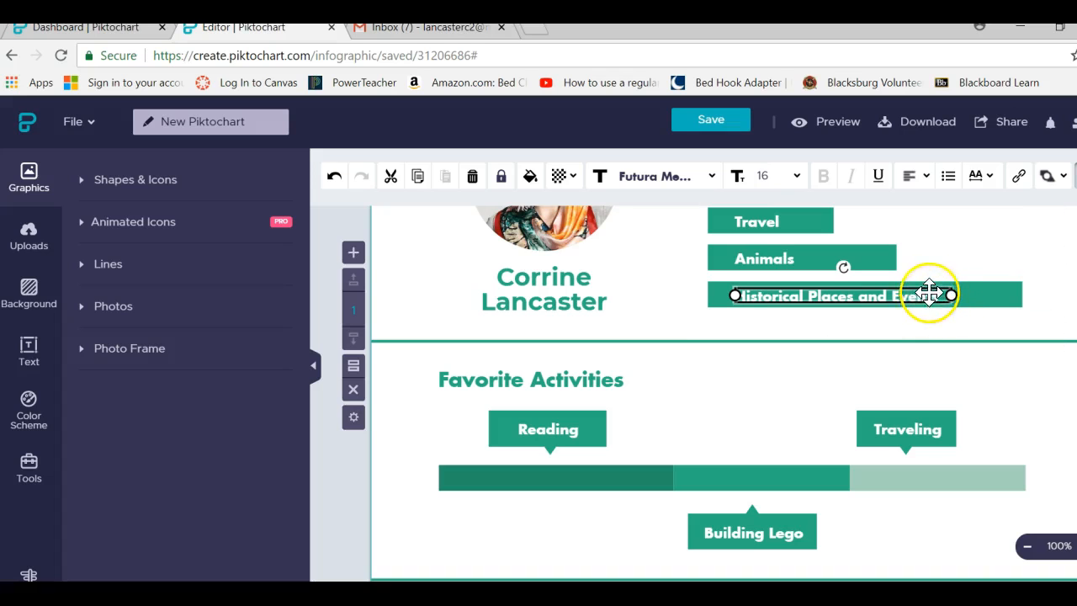
pyautogui.click(915, 315)
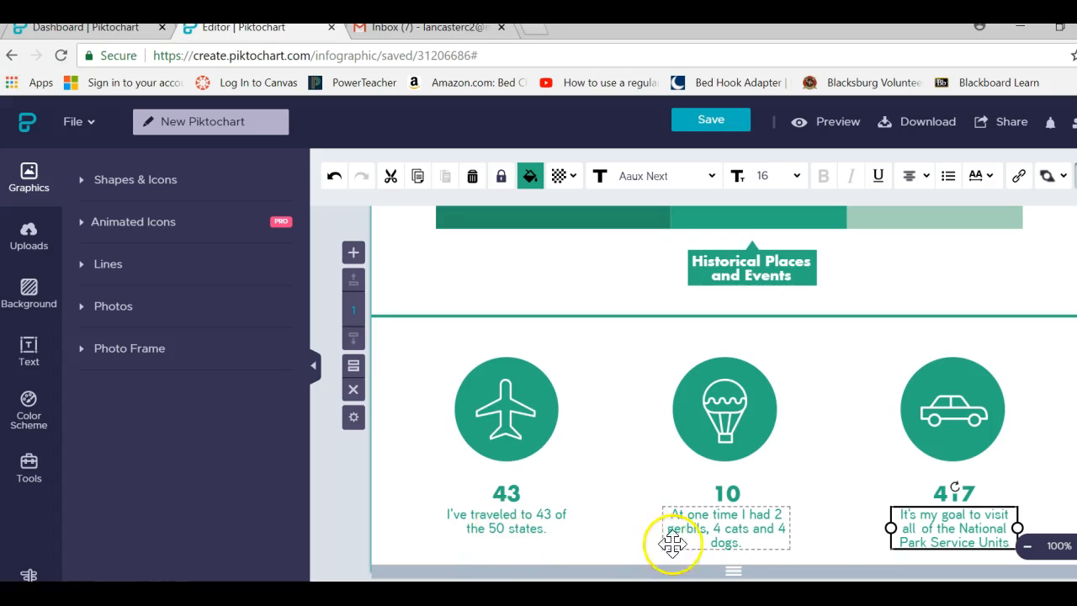
# Select the airplane icon above the 43 states caption and search the shapes and icons library for "car"
pyautogui.click(486, 410)
pyautogui.click(493, 419)
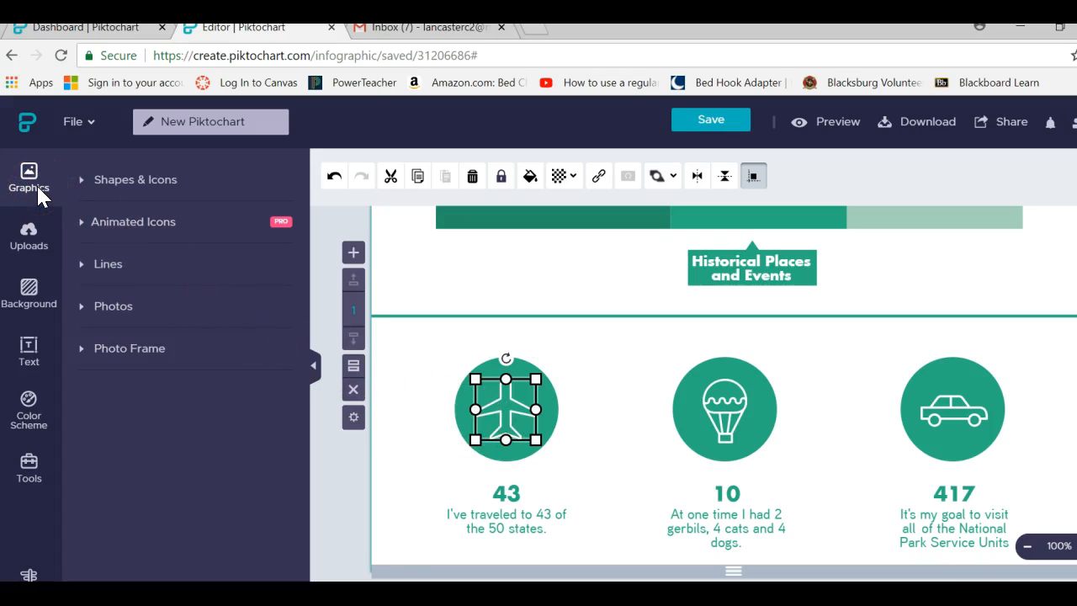
pyautogui.click(102, 182)
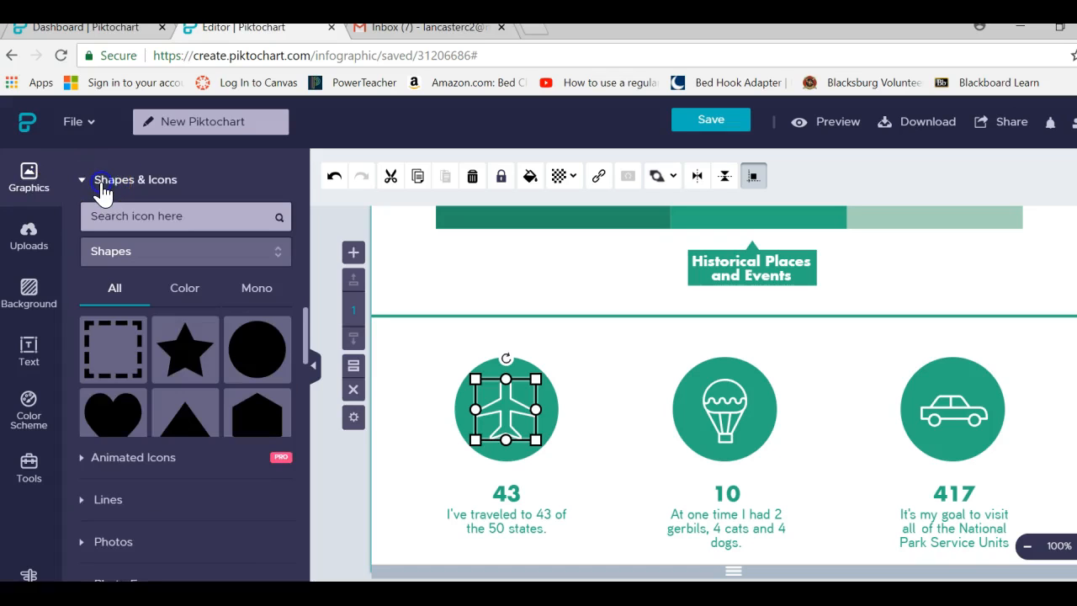
pyautogui.click(122, 217)
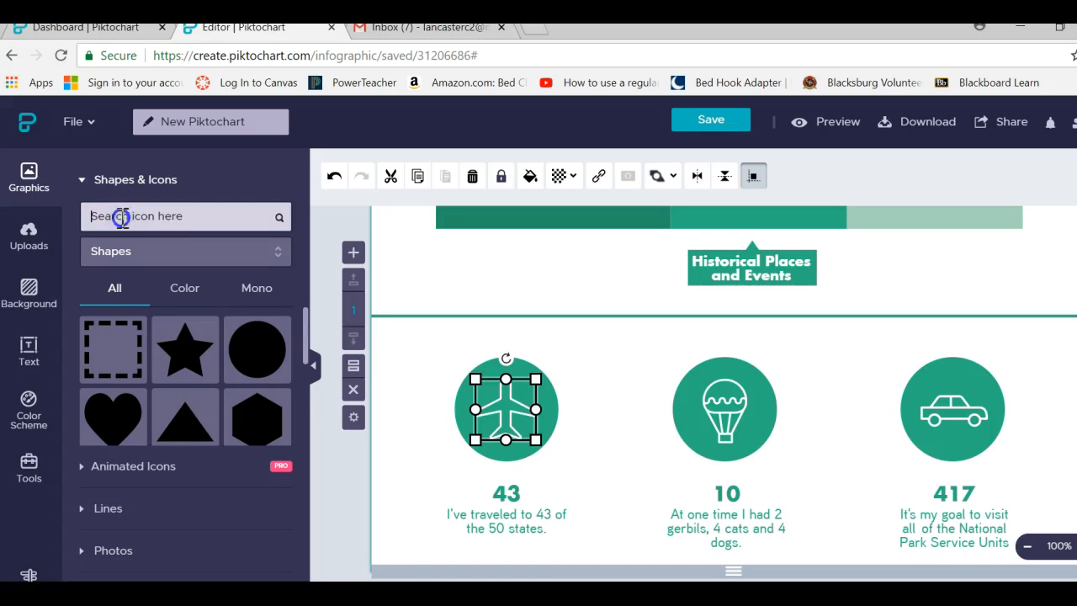
pyautogui.write('car')
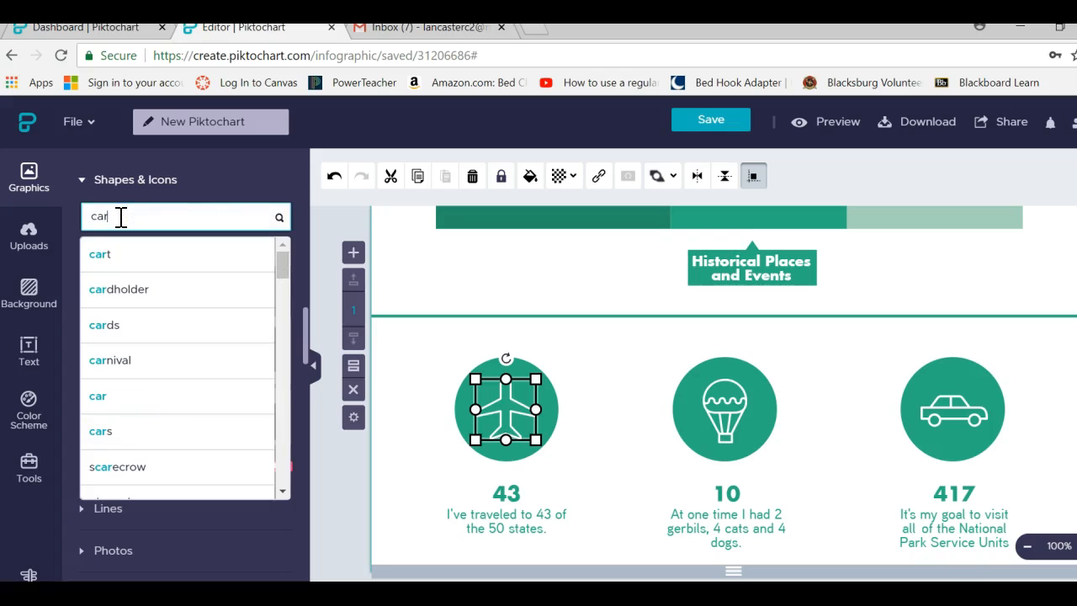
pyautogui.press('Return')
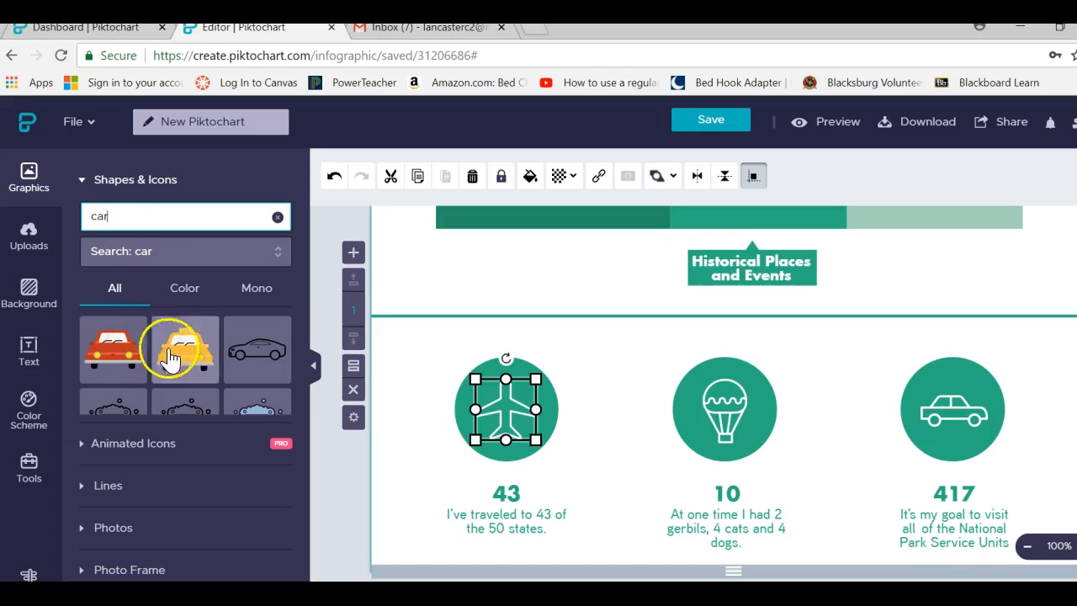
# Browse the car icons and insert the black outlined car in side view into the infographic
pyautogui.scroll(-2, 264, 337)
pyautogui.moveTo(282, 354)
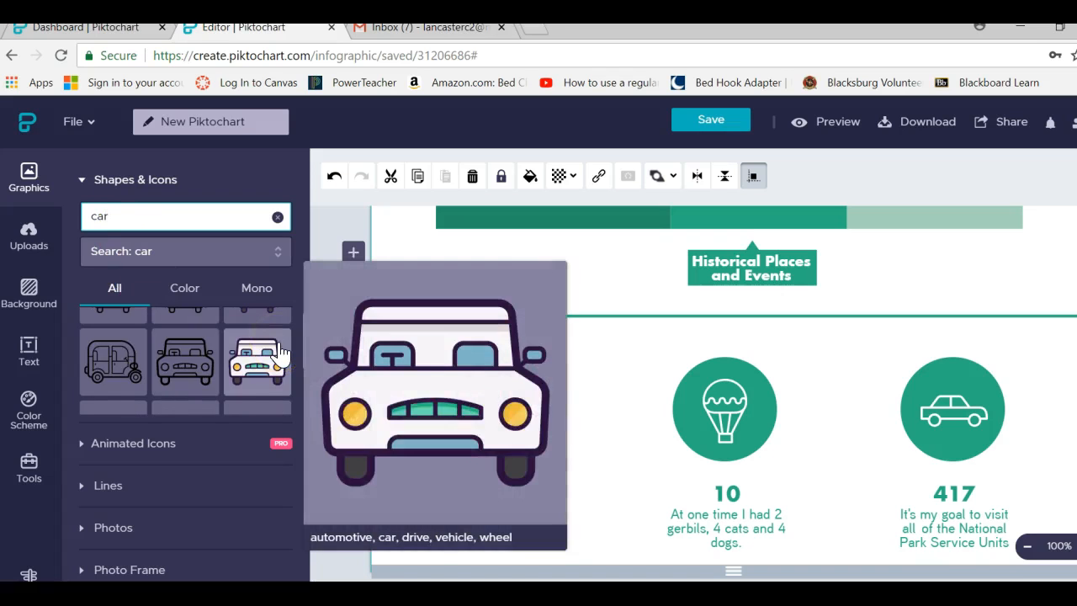
pyautogui.scroll(-2, 281, 354)
pyautogui.scroll(-2, 282, 353)
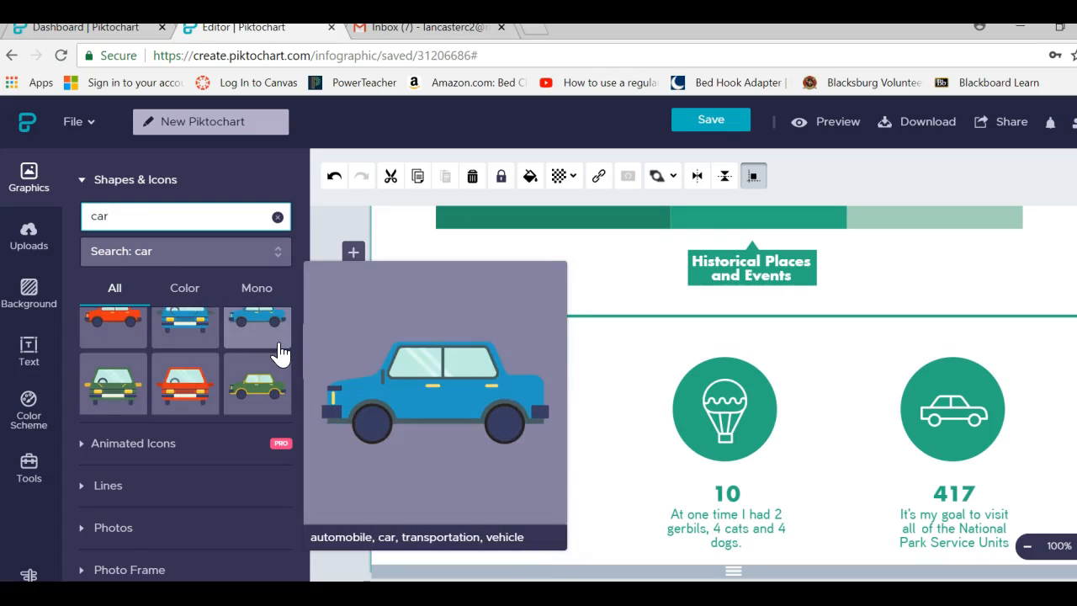
pyautogui.scroll(-2, 282, 353)
pyautogui.scroll(-2, 281, 353)
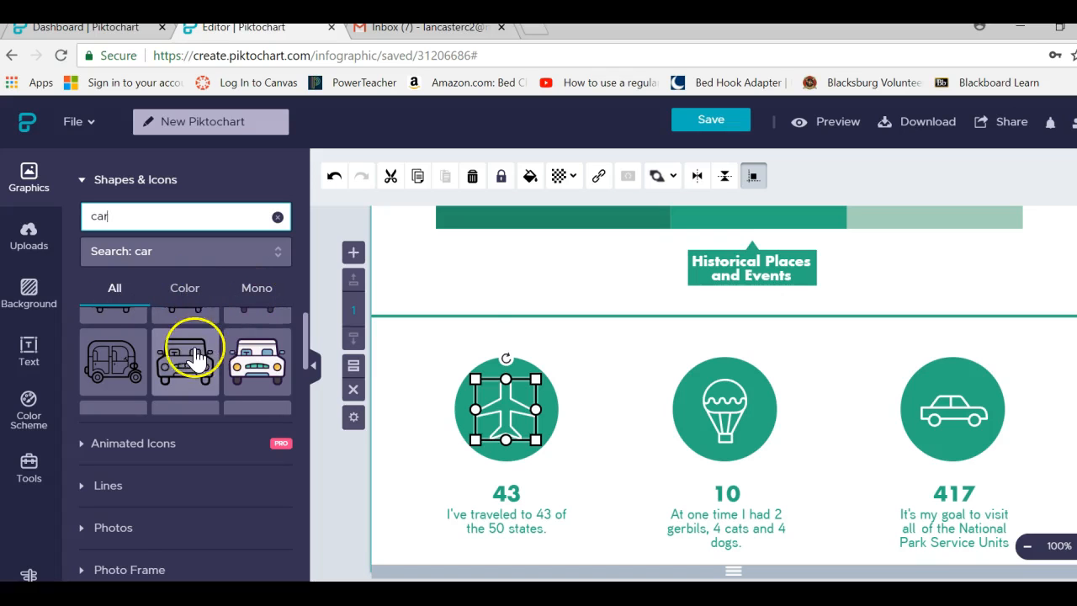
pyautogui.moveTo(190, 362)
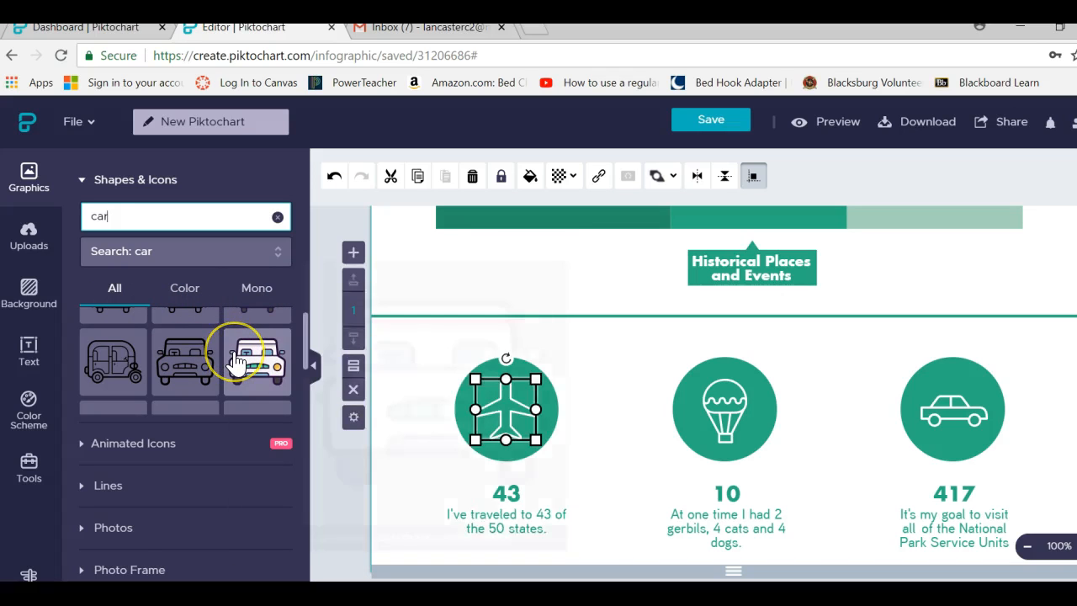
pyautogui.moveTo(300, 331); pyautogui.dragTo(304, 357)
pyautogui.scroll(-1, 304, 355)
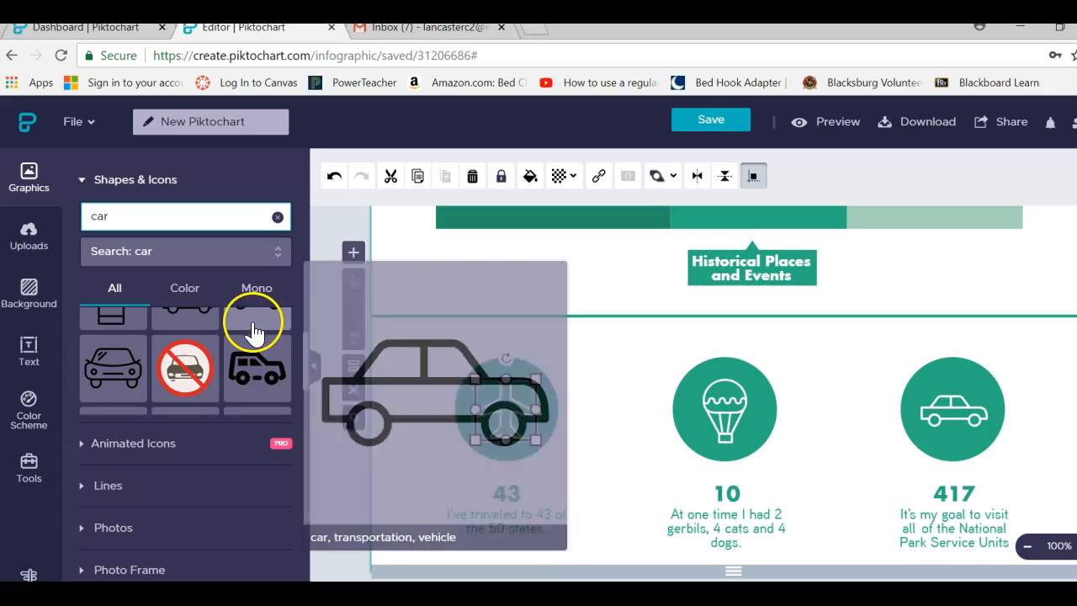
pyautogui.click(254, 329)
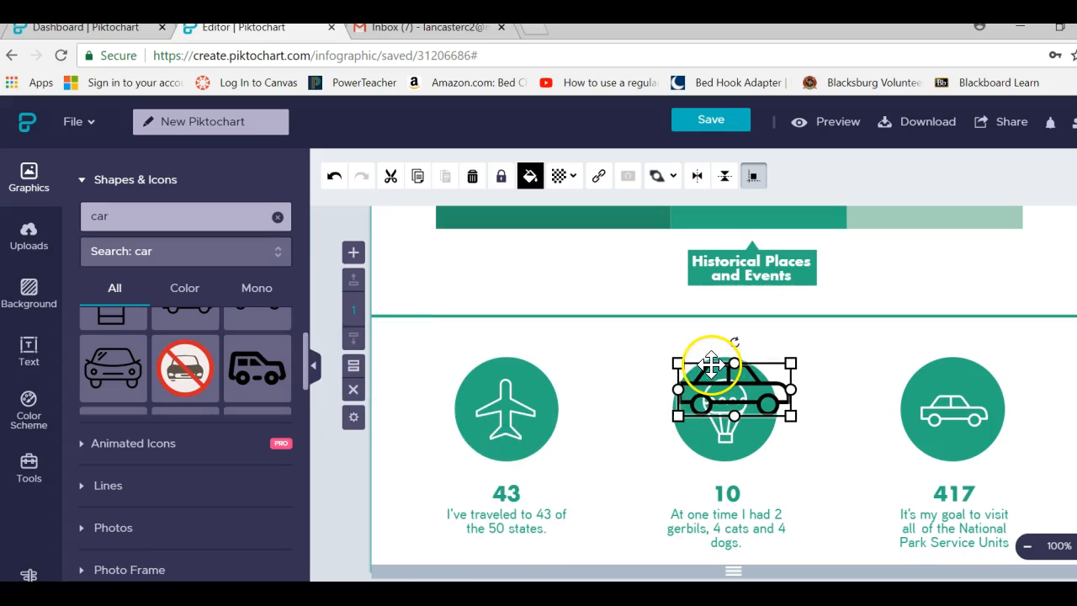
# Delete the airplane icon from the first green circle and move the black car icon into its place
pyautogui.moveTo(710, 363); pyautogui.dragTo(478, 323)
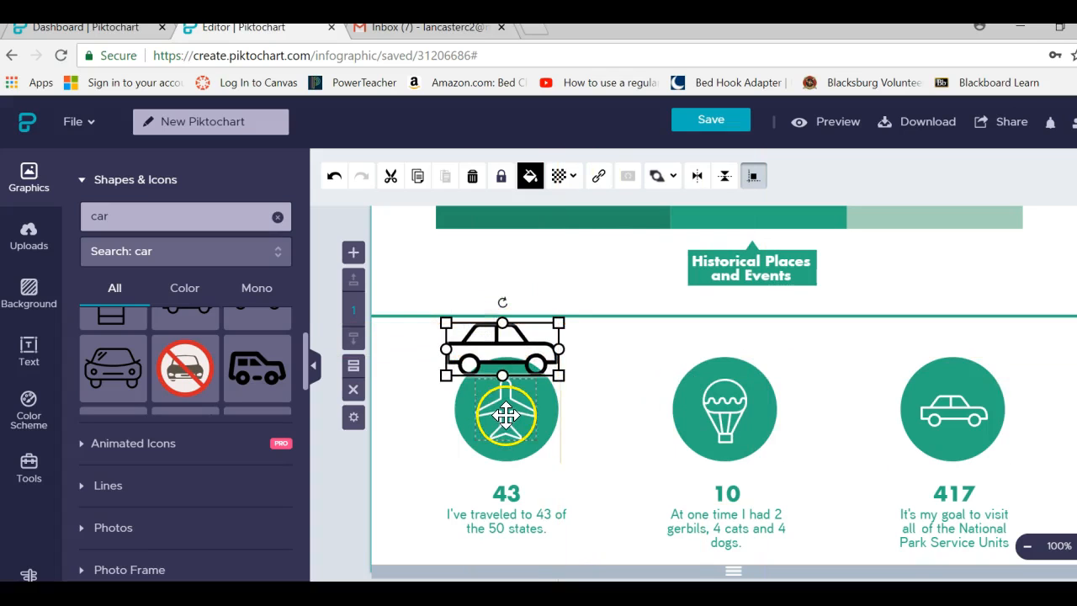
pyautogui.click(502, 410)
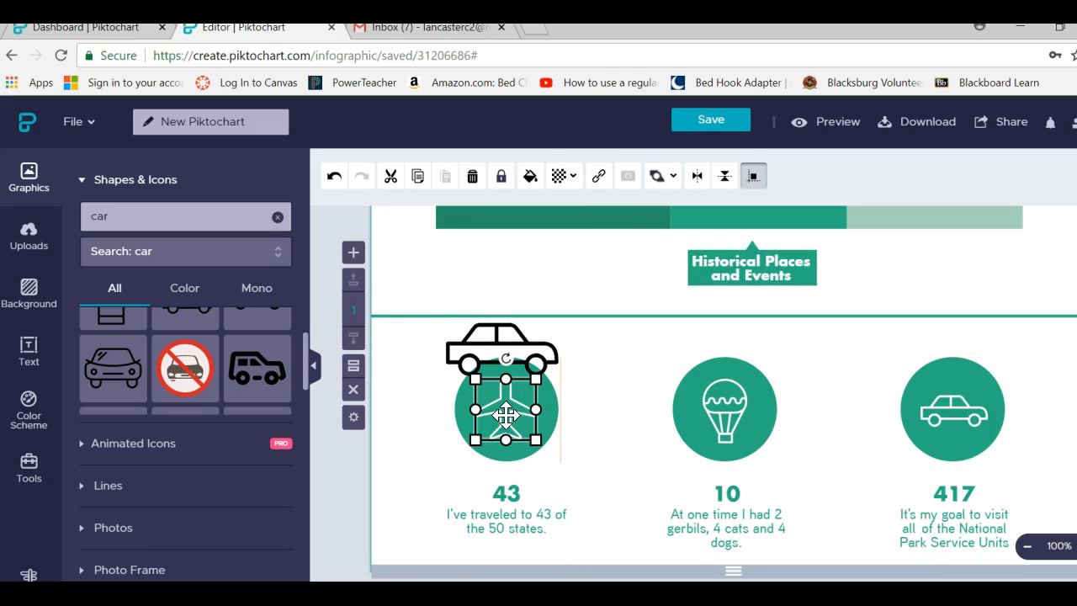
pyautogui.click(505, 414)
pyautogui.press('Delete')
pyautogui.click(493, 404)
pyautogui.moveTo(491, 354); pyautogui.dragTo(502, 406)
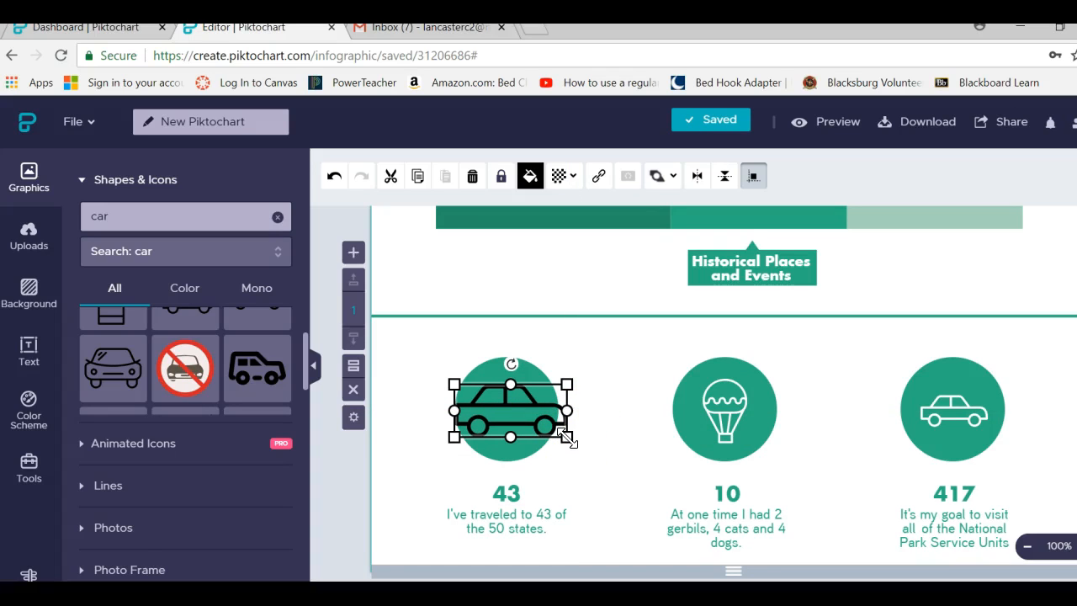
# Shrink the black car icon to fit inside the first green circle and adjust its position there
pyautogui.moveTo(567, 437); pyautogui.dragTo(544, 425)
pyautogui.click(514, 389)
pyautogui.moveTo(514, 389); pyautogui.dragTo(520, 390)
pyautogui.click(572, 494)
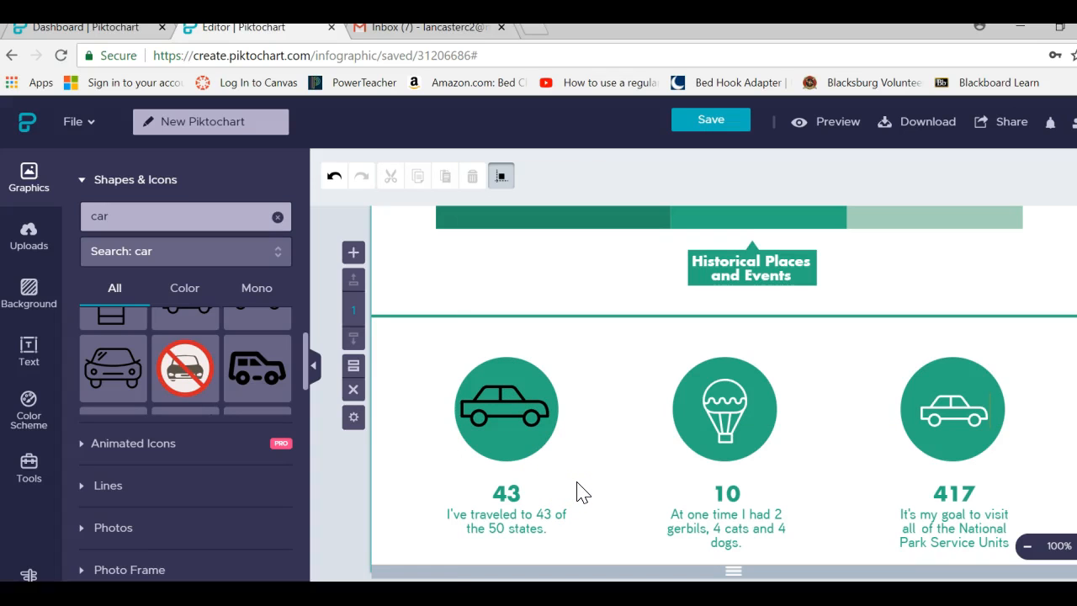
# Delete the hot-air balloon icon from the middle green circle
pyautogui.click(711, 397)
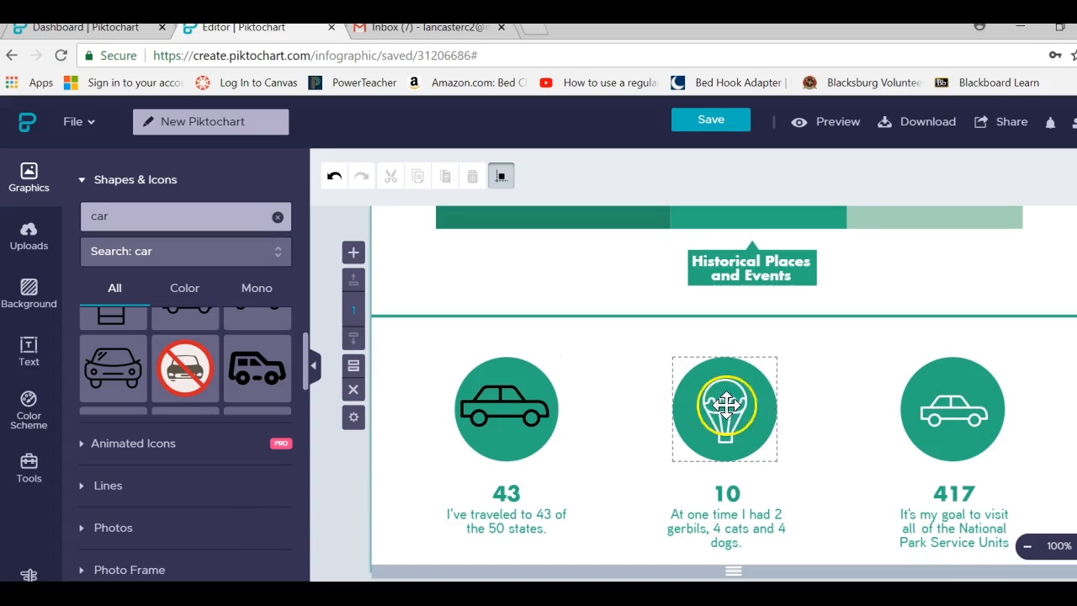
pyautogui.click(716, 401)
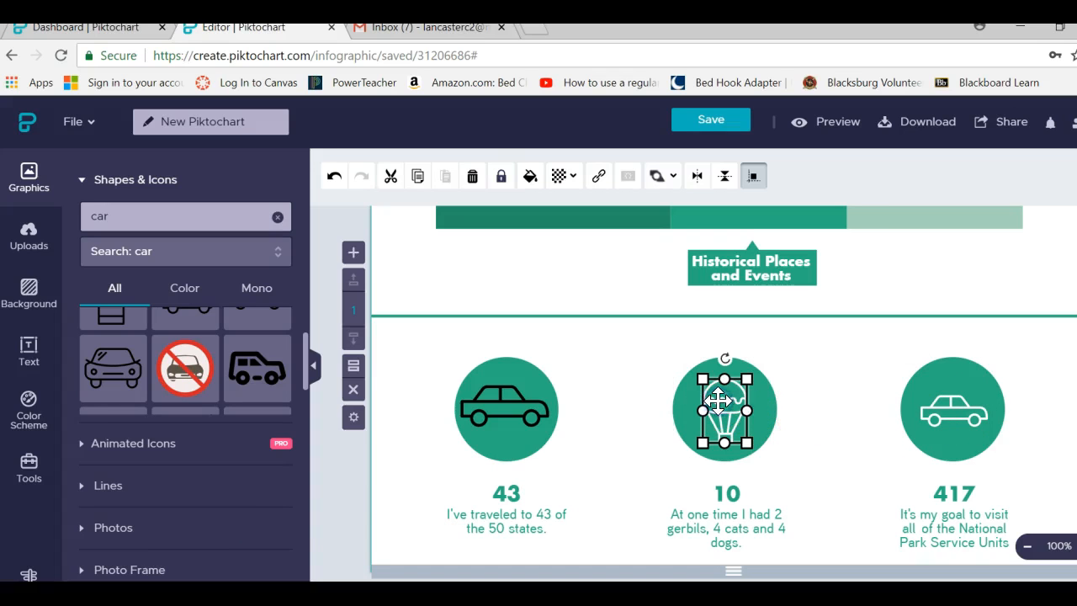
pyautogui.press('Delete')
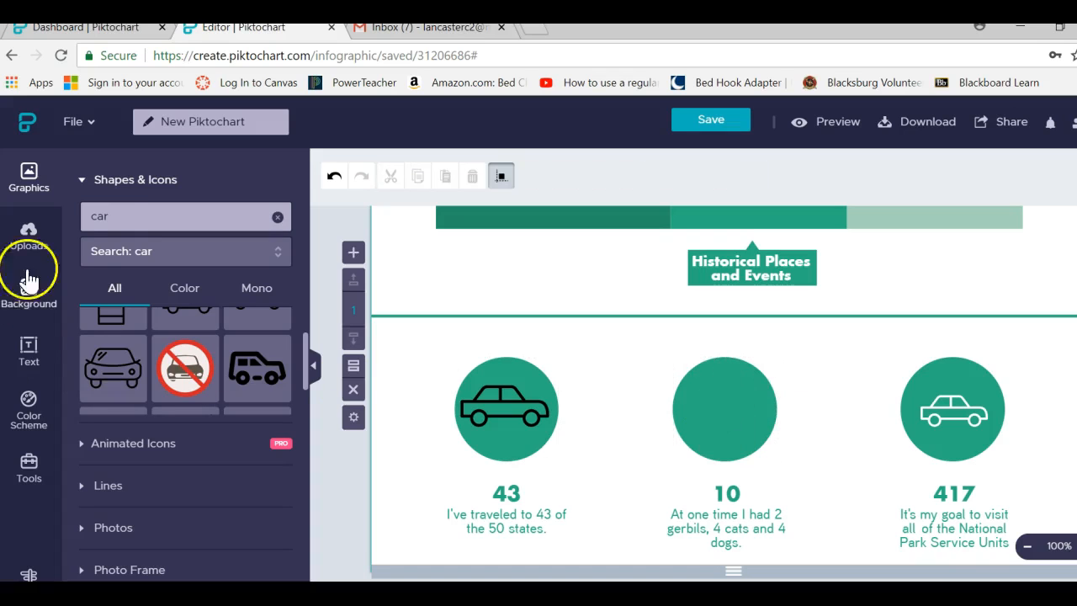
# Search the icons for "dogs and cats" and insert the black outlined paw print into the infographic
pyautogui.doubleClick(113, 218)
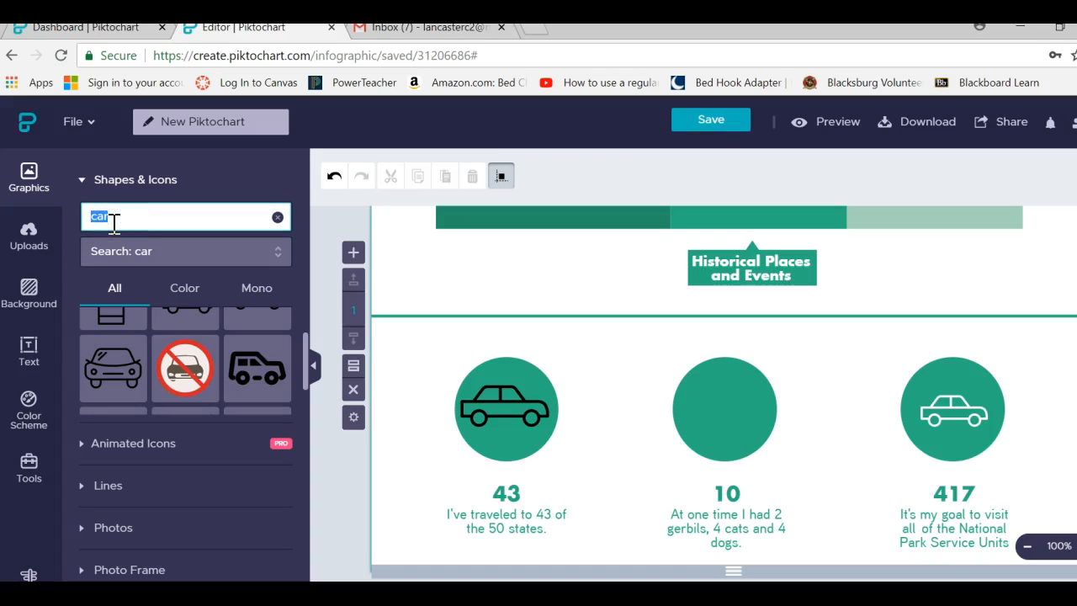
pyautogui.write('dogs and cats')
pyautogui.press('Return')
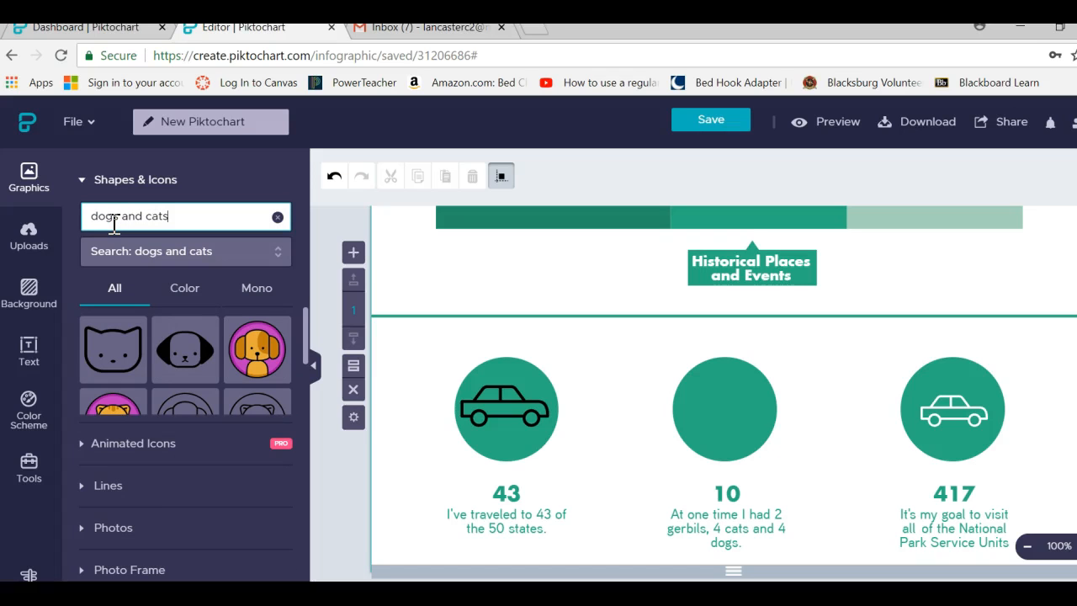
pyautogui.scroll(-2, 184, 345)
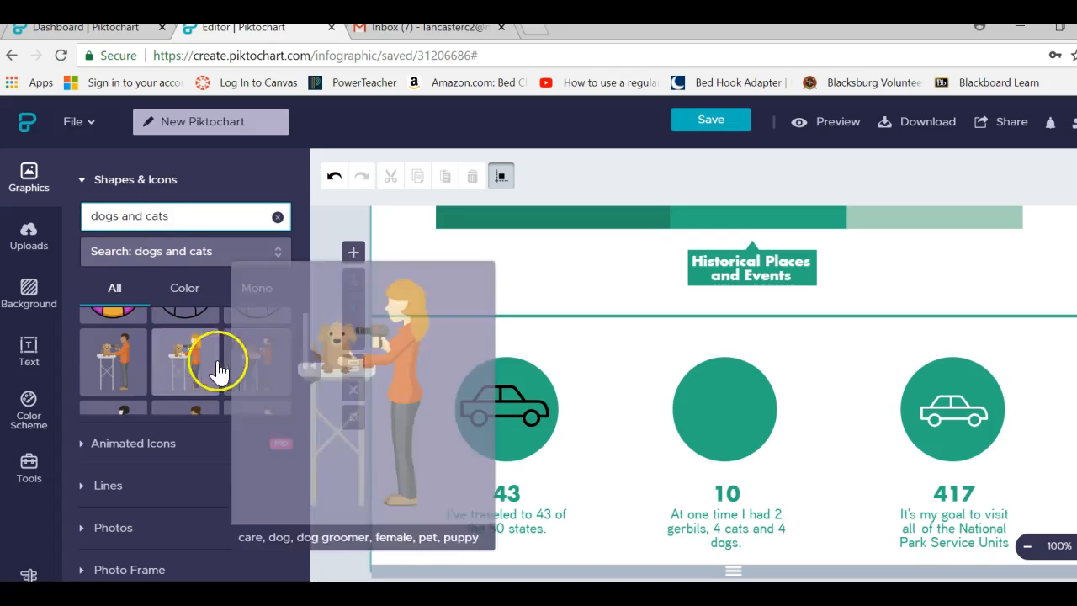
pyautogui.scroll(-3, 303, 358)
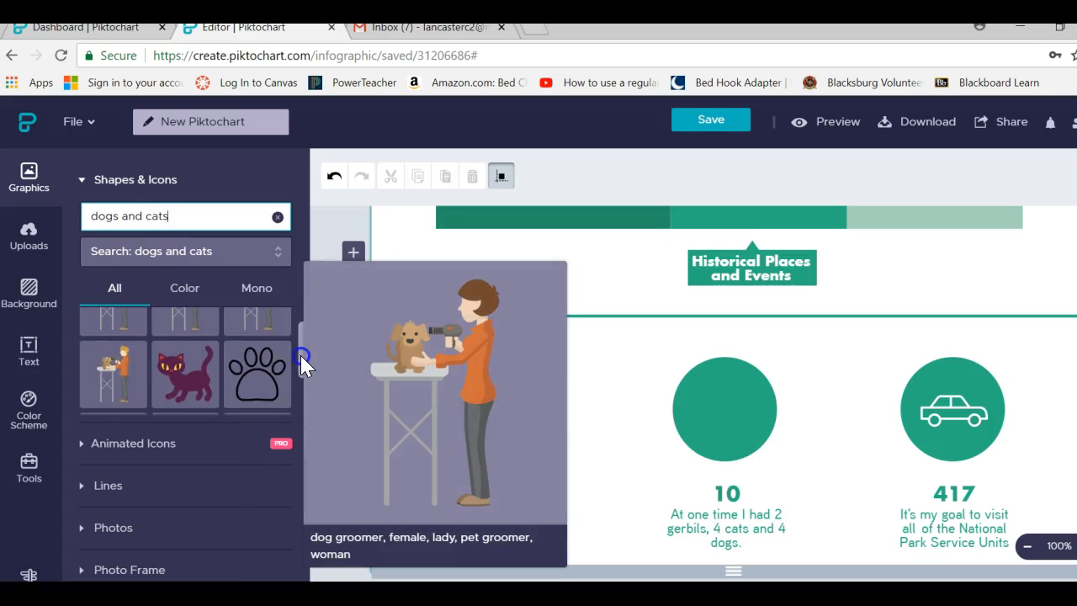
pyautogui.scroll(1, 300, 356)
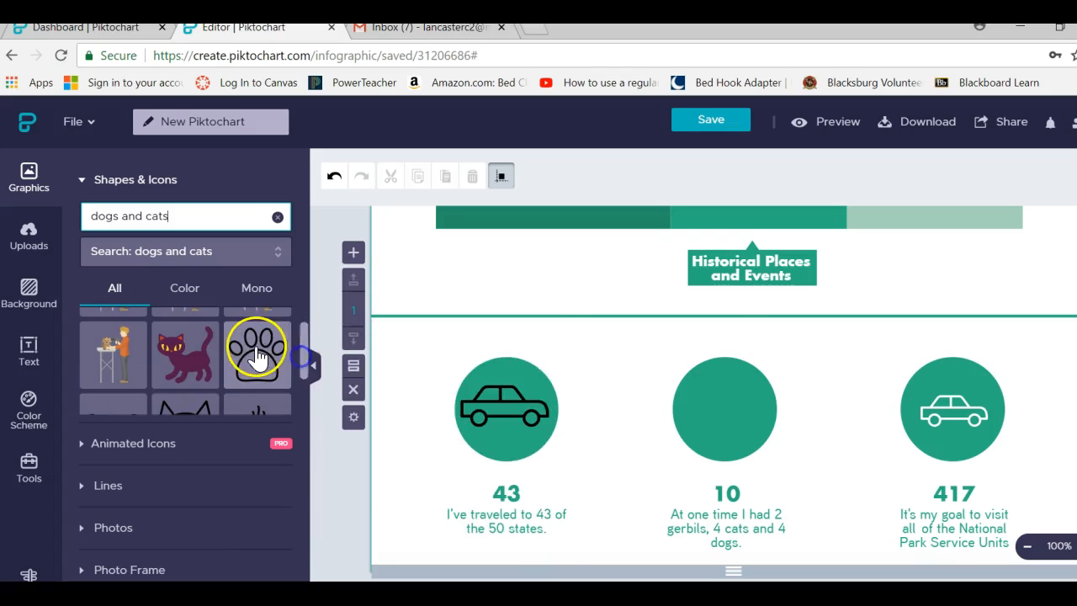
pyautogui.click(258, 358)
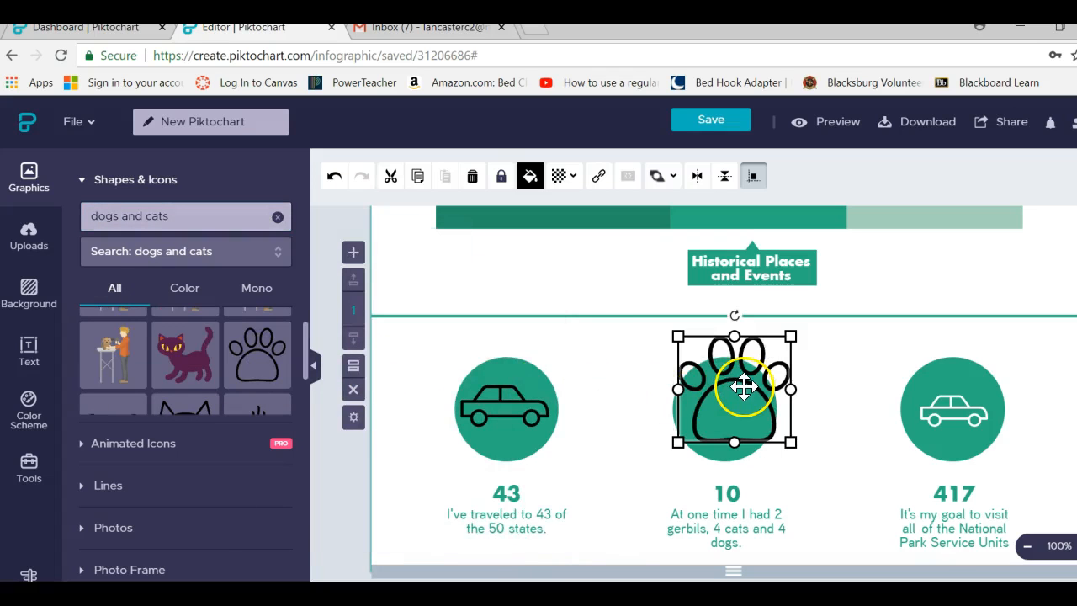
# Move the paw print icon over the middle green circle and shrink it to fit inside
pyautogui.moveTo(743, 386); pyautogui.dragTo(733, 391)
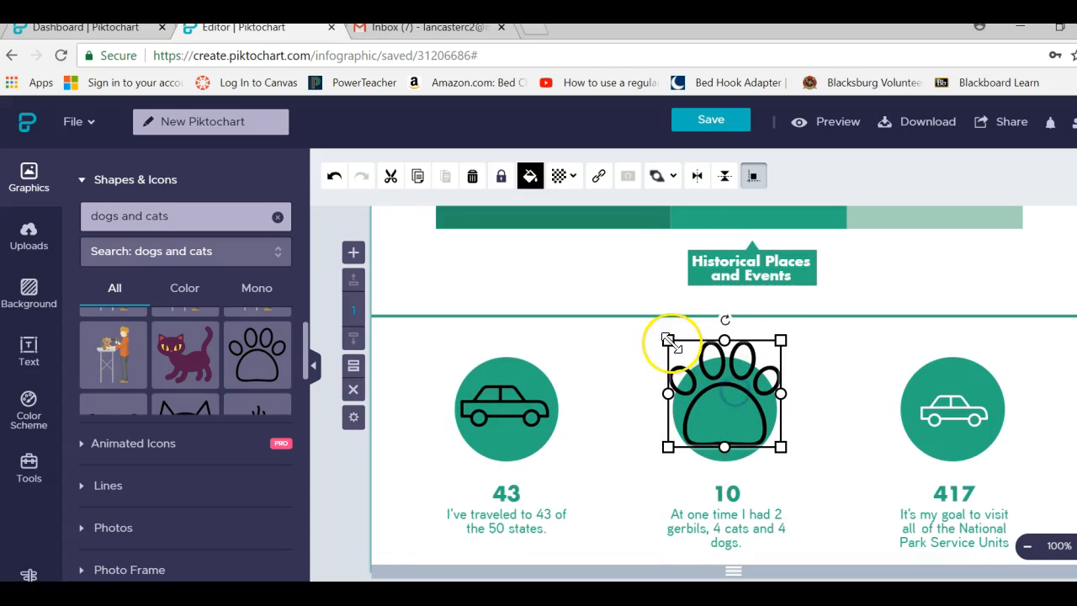
pyautogui.moveTo(670, 341); pyautogui.dragTo(716, 404)
pyautogui.click(617, 457)
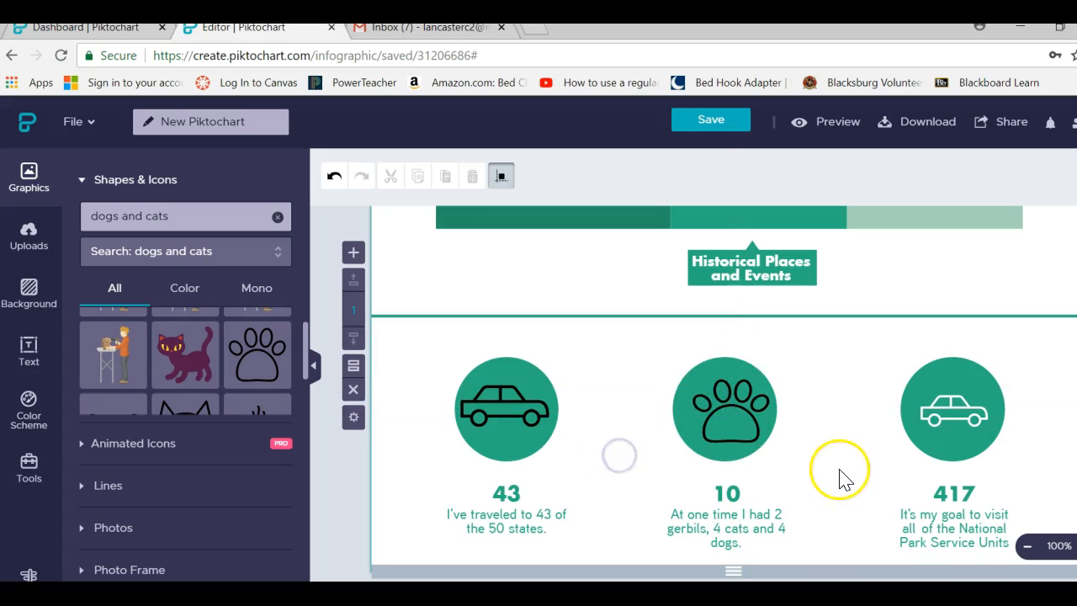
# Replace the white car icon in the third green circle with a centered copy of the black car from the first circle
pyautogui.click(959, 410)
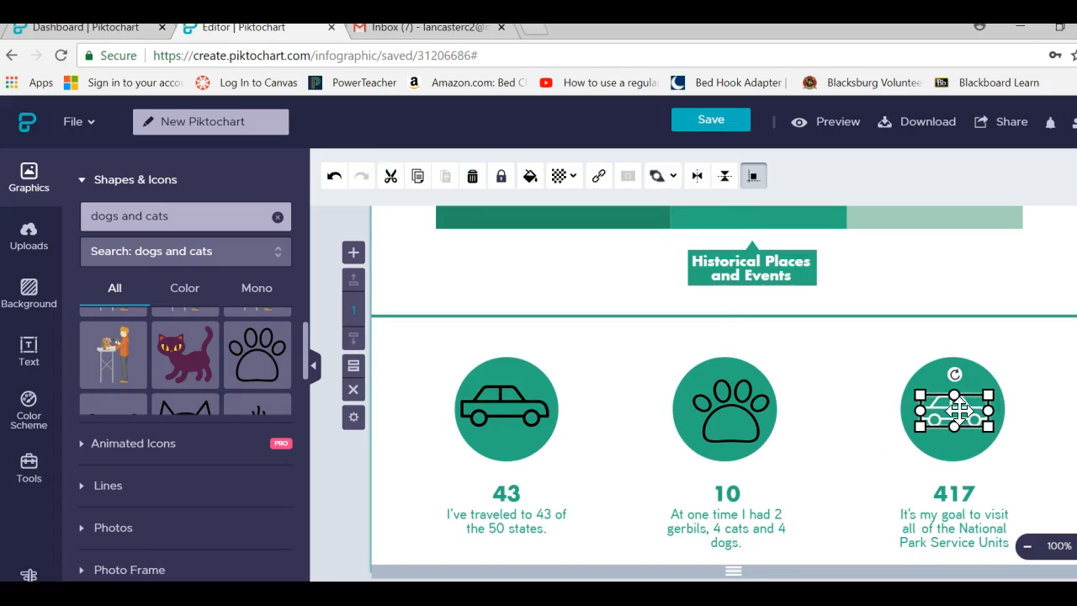
pyautogui.press('Delete')
pyautogui.click(504, 407)
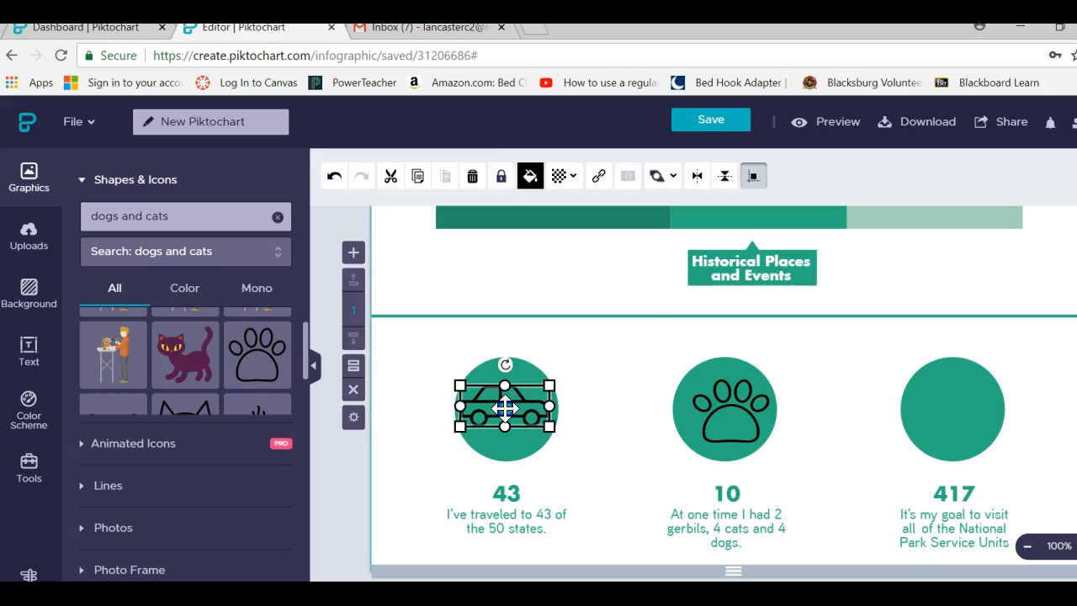
pyautogui.rightClick(505, 407)
pyautogui.click(538, 284)
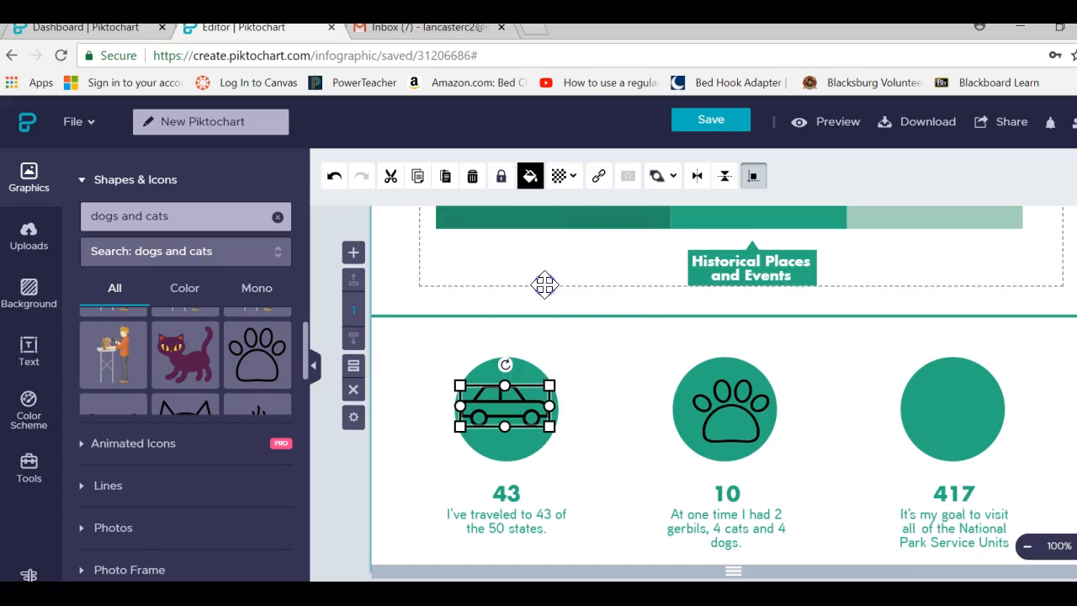
pyautogui.click(932, 413)
pyautogui.rightClick(932, 413)
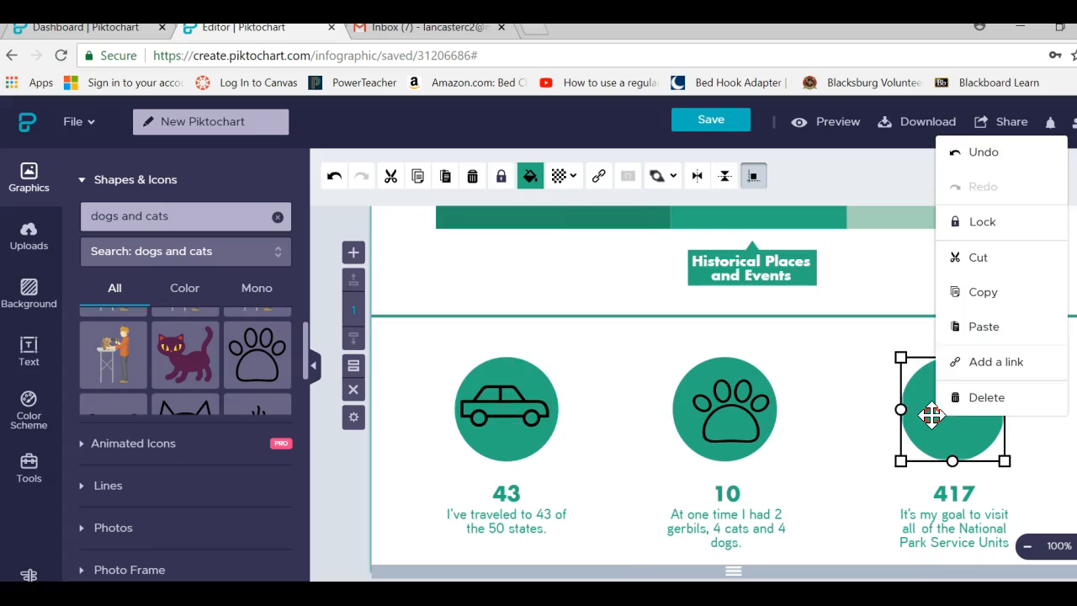
pyautogui.click(982, 328)
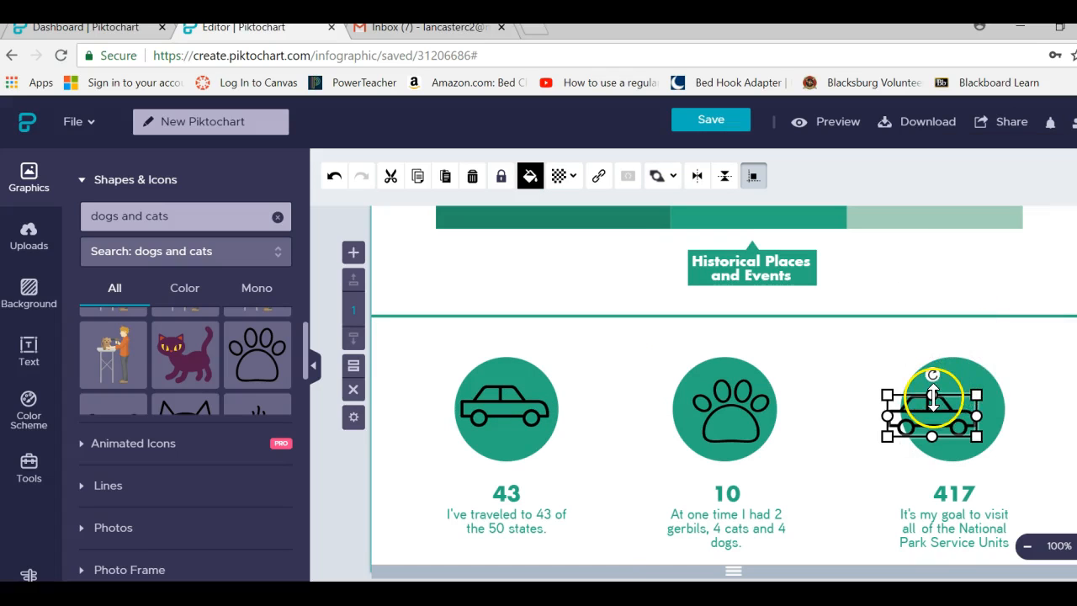
pyautogui.moveTo(942, 403); pyautogui.dragTo(964, 398)
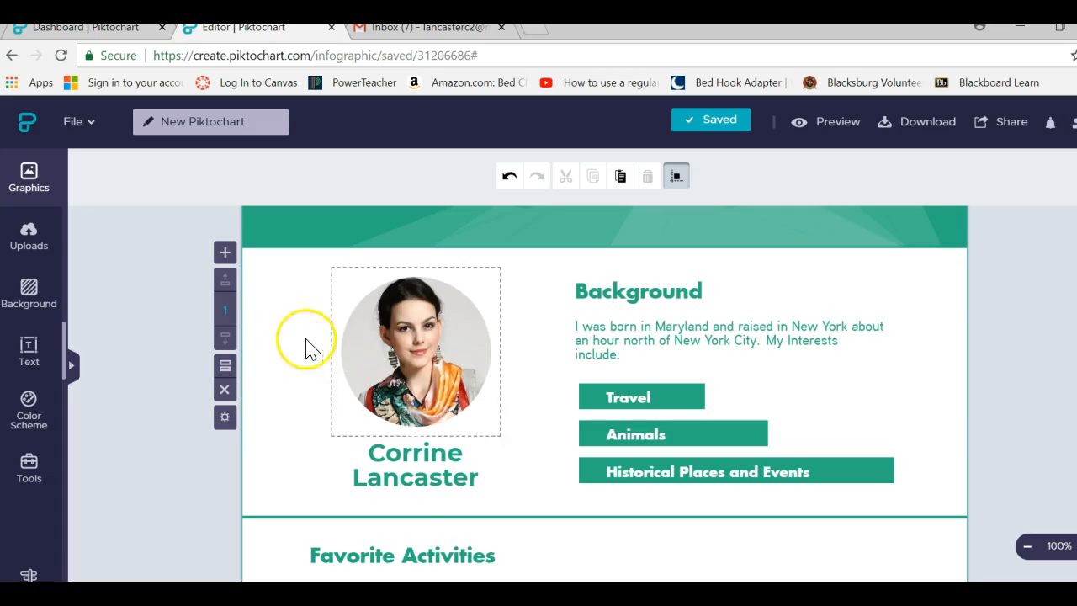
# Upload the profile picture file from the computer's Pictures folder to the image library
pyautogui.click(30, 243)
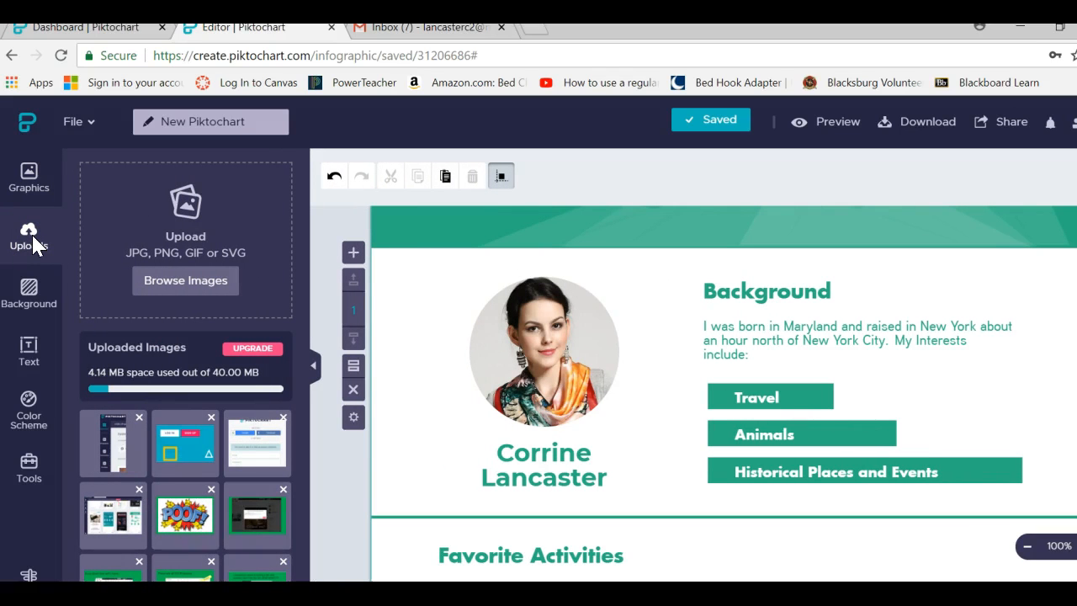
pyautogui.click(166, 289)
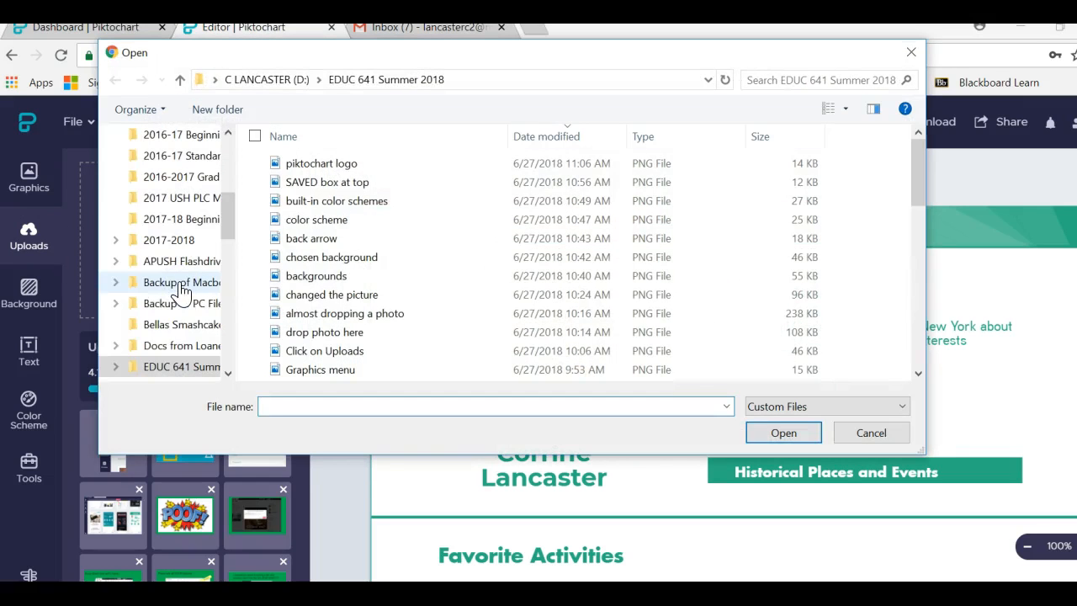
pyautogui.moveTo(224, 220); pyautogui.dragTo(223, 155)
pyautogui.click(160, 233)
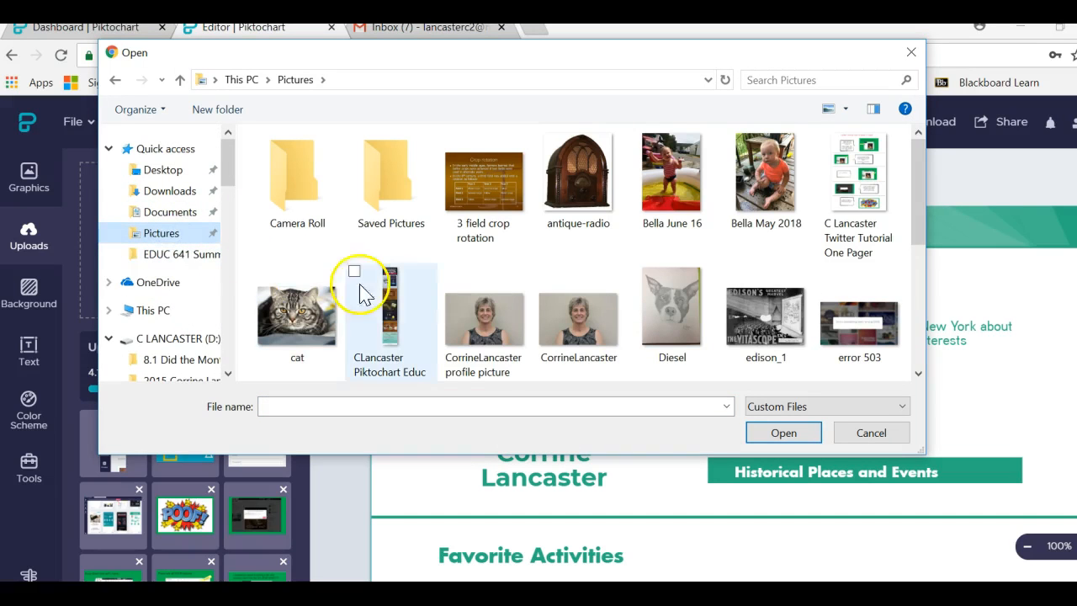
pyautogui.click(492, 333)
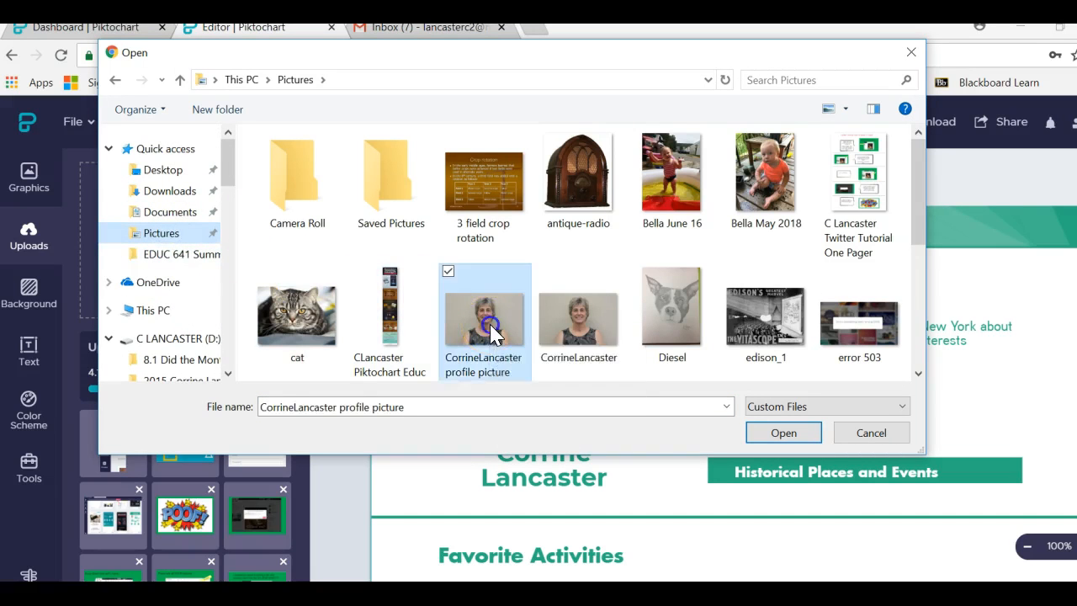
pyautogui.doubleClick(486, 322)
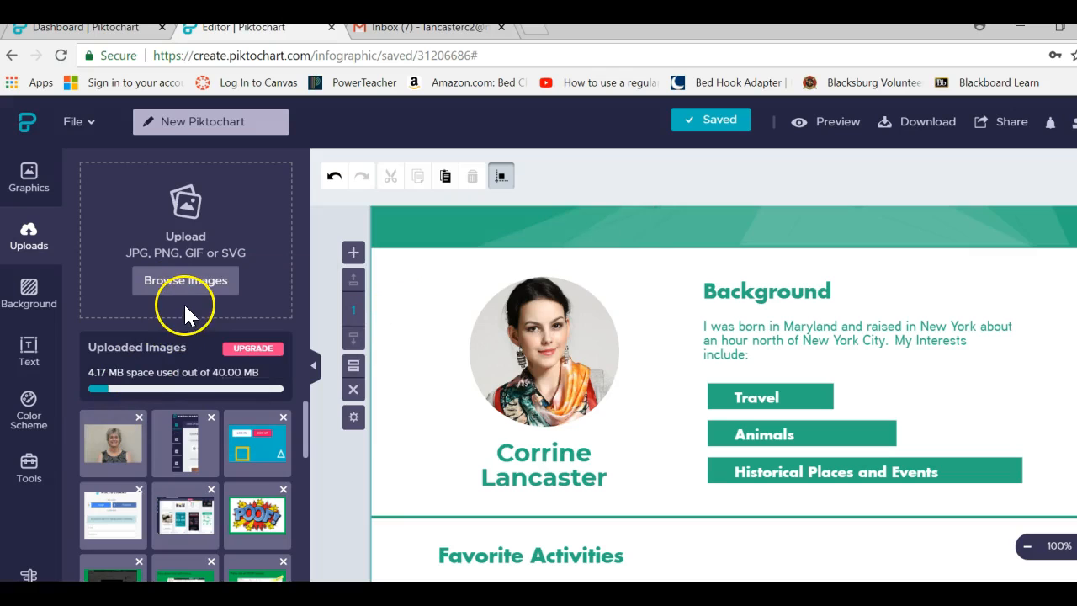
# Insert the uploaded profile picture and place it in the circular photo frame, replacing the template portrait
pyautogui.moveTo(114, 441)
pyautogui.moveTo(115, 442); pyautogui.dragTo(515, 348)
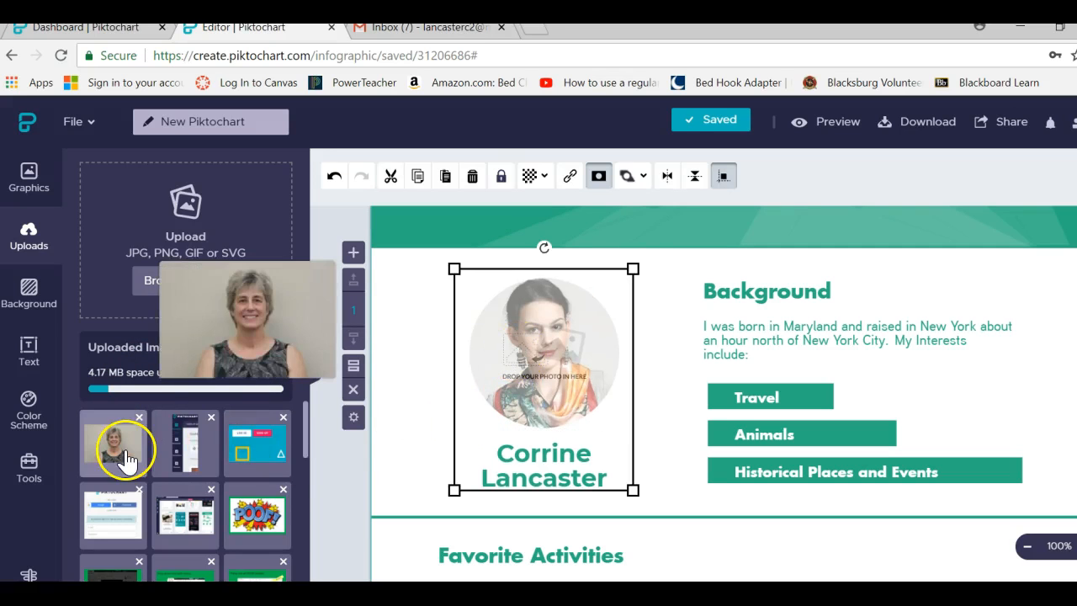
pyautogui.click(114, 446)
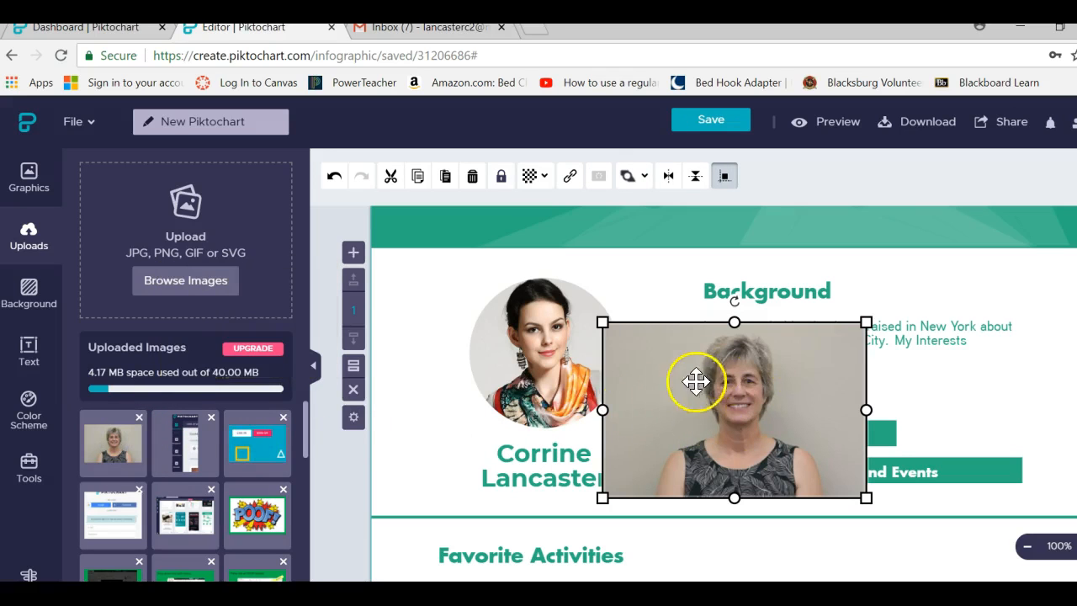
pyautogui.moveTo(723, 324); pyautogui.dragTo(538, 288)
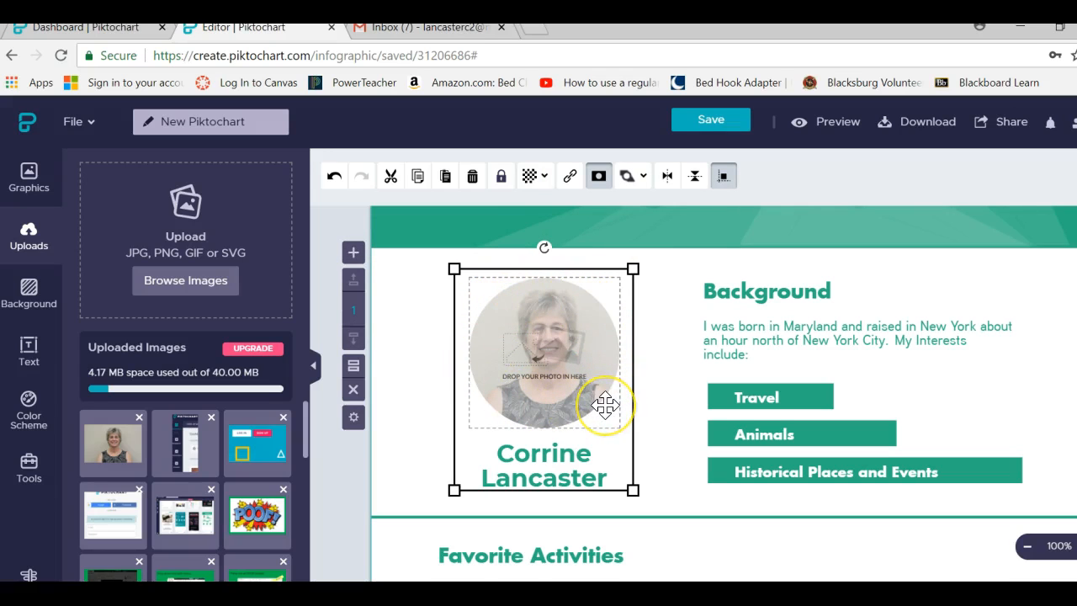
pyautogui.click(646, 437)
pyautogui.click(655, 444)
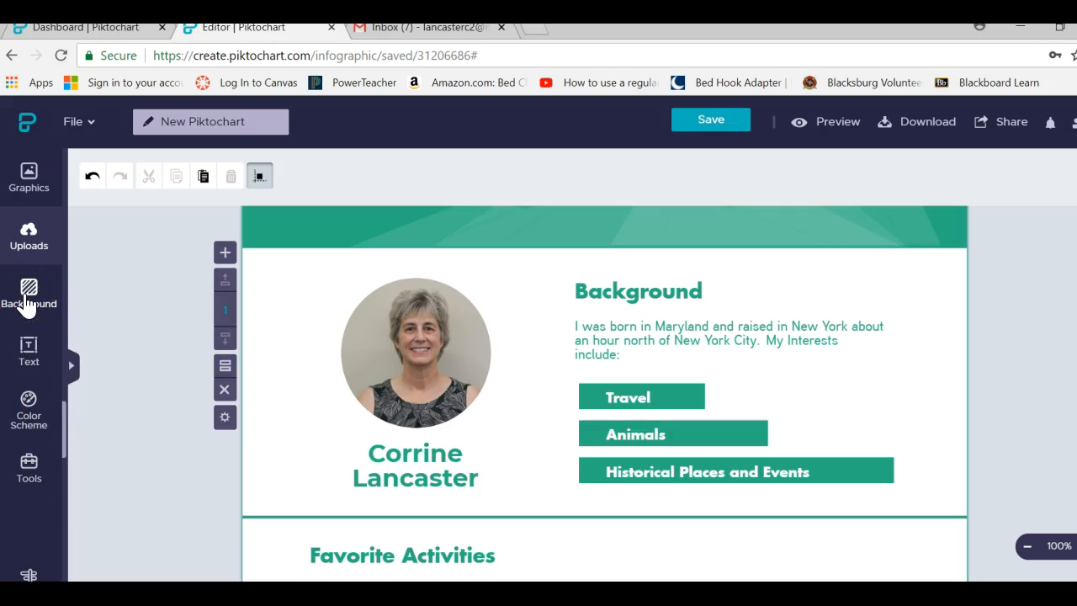
# Try the yellow-orange patterned background image on the infographic block, browse further patterns, and undo the background change
pyautogui.click(28, 300)
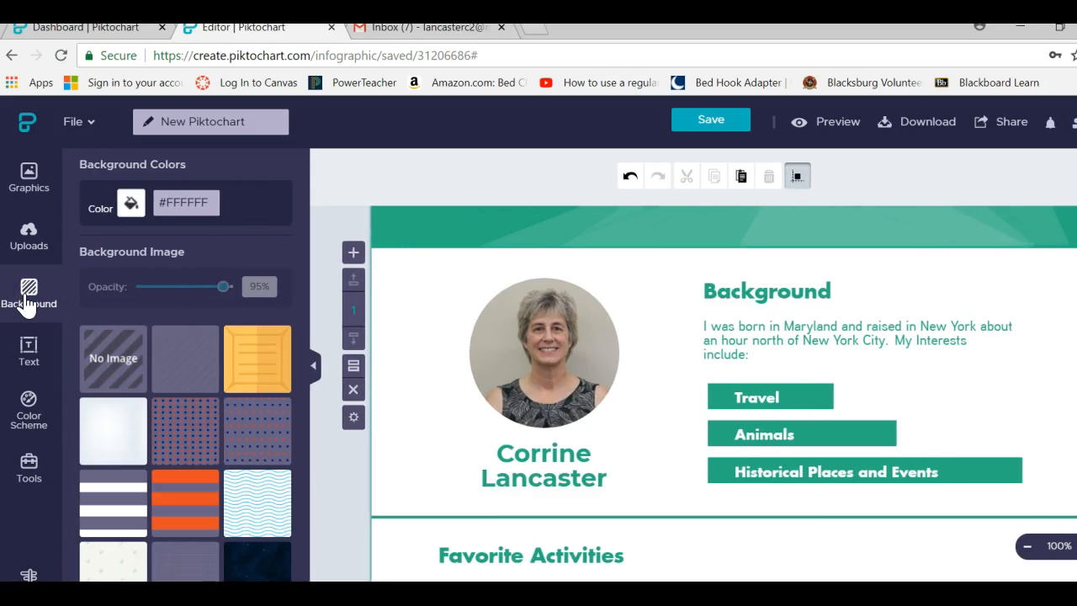
pyautogui.click(27, 301)
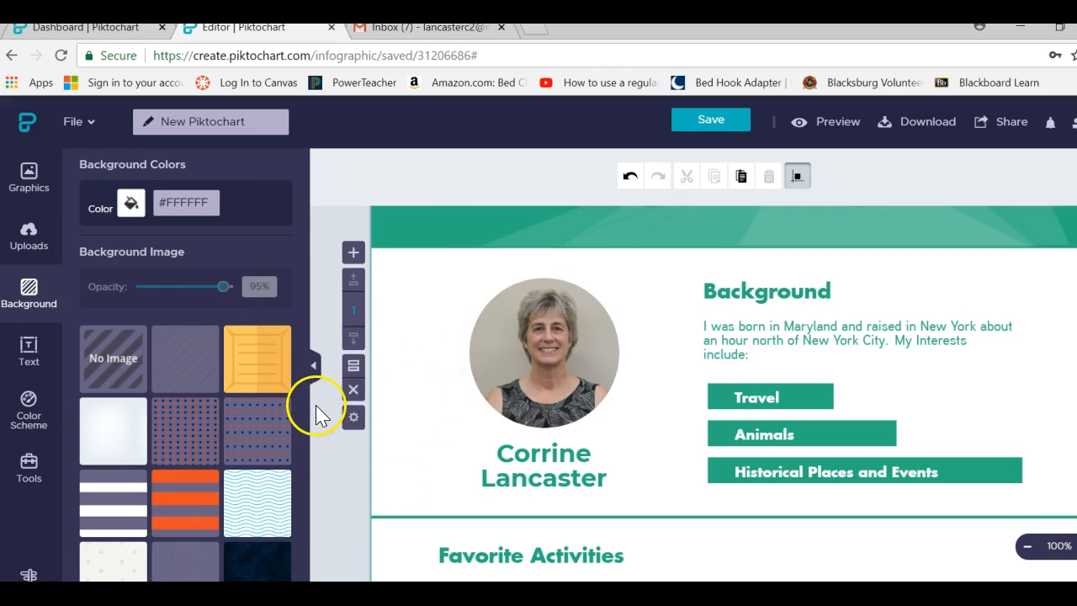
pyautogui.moveTo(286, 418)
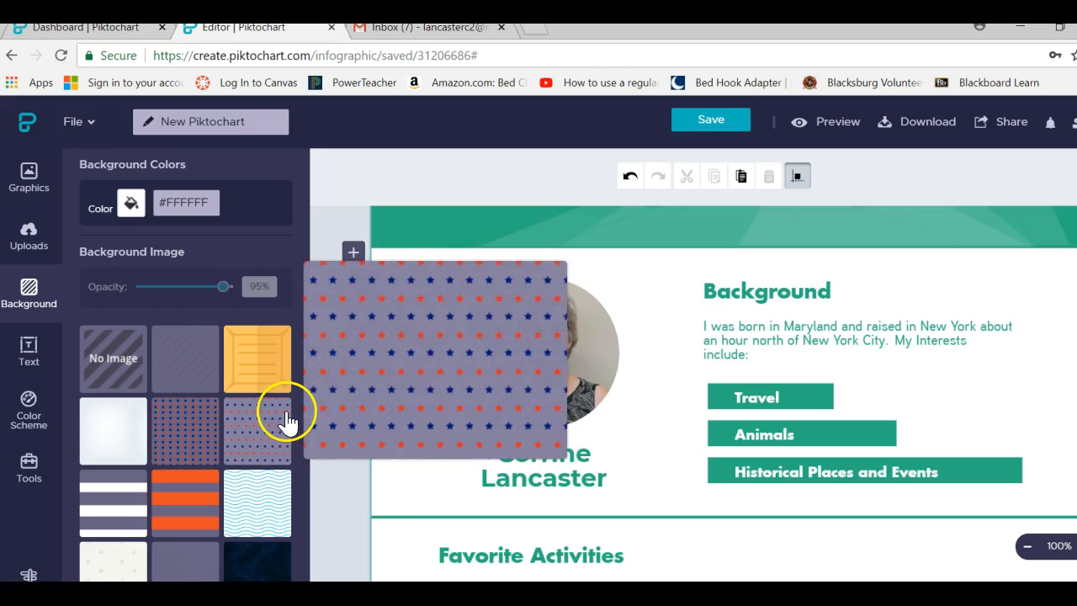
pyautogui.click(252, 380)
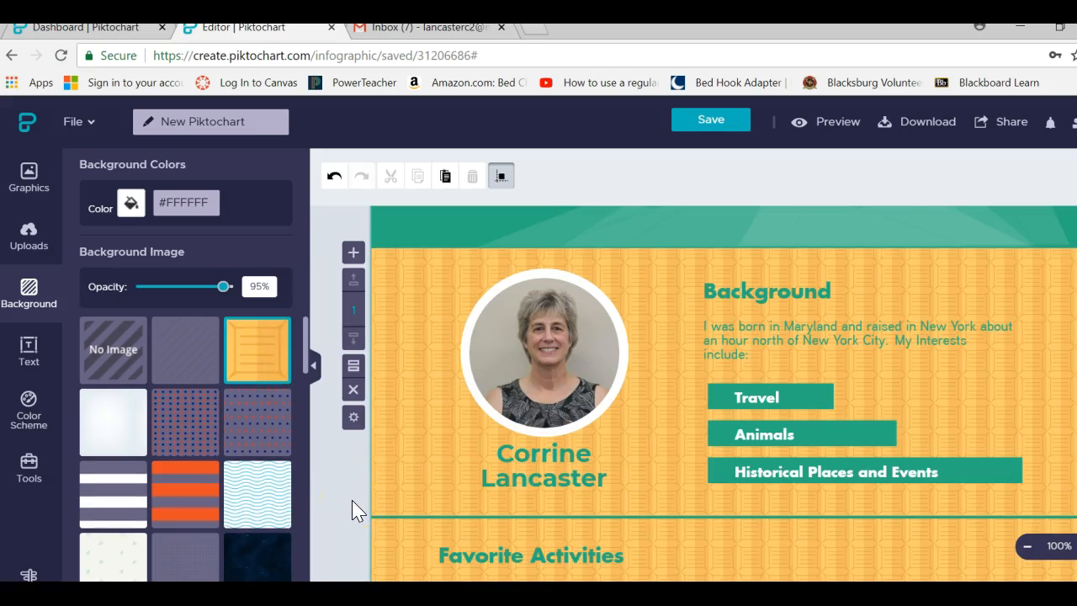
pyautogui.moveTo(304, 356); pyautogui.dragTo(325, 450)
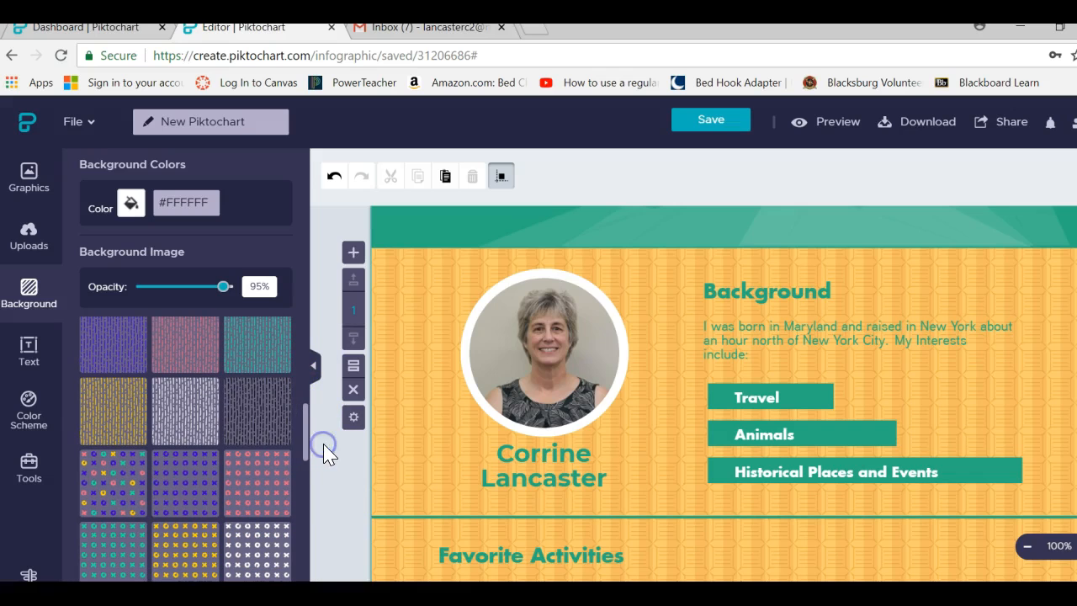
pyautogui.click(334, 178)
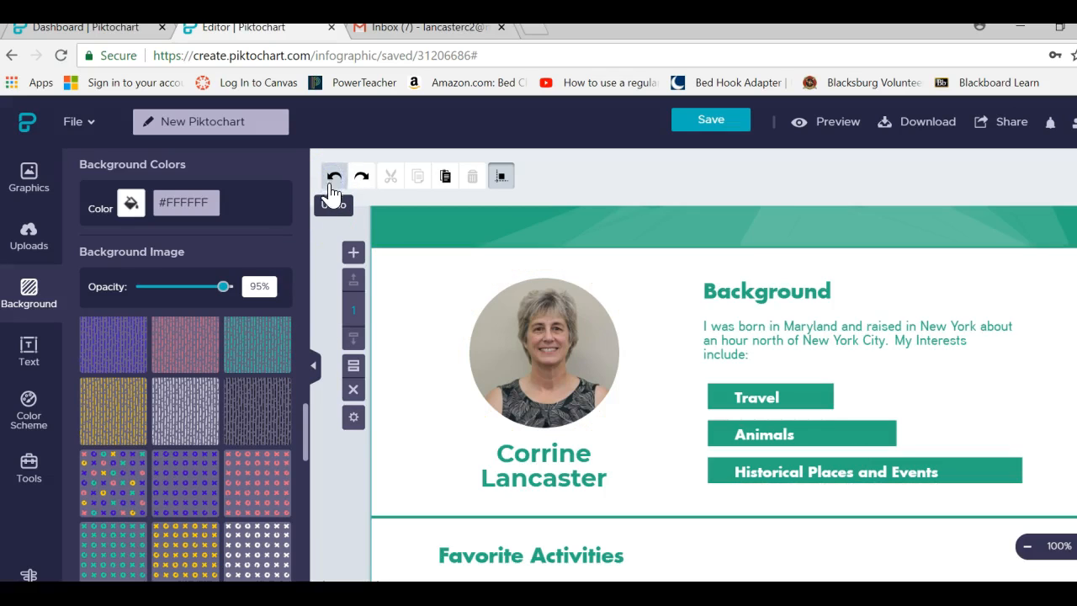
# Try several other background images, including green-and-white stripes and watermelon slices, and undo these background changes
pyautogui.moveTo(305, 433); pyautogui.dragTo(305, 489)
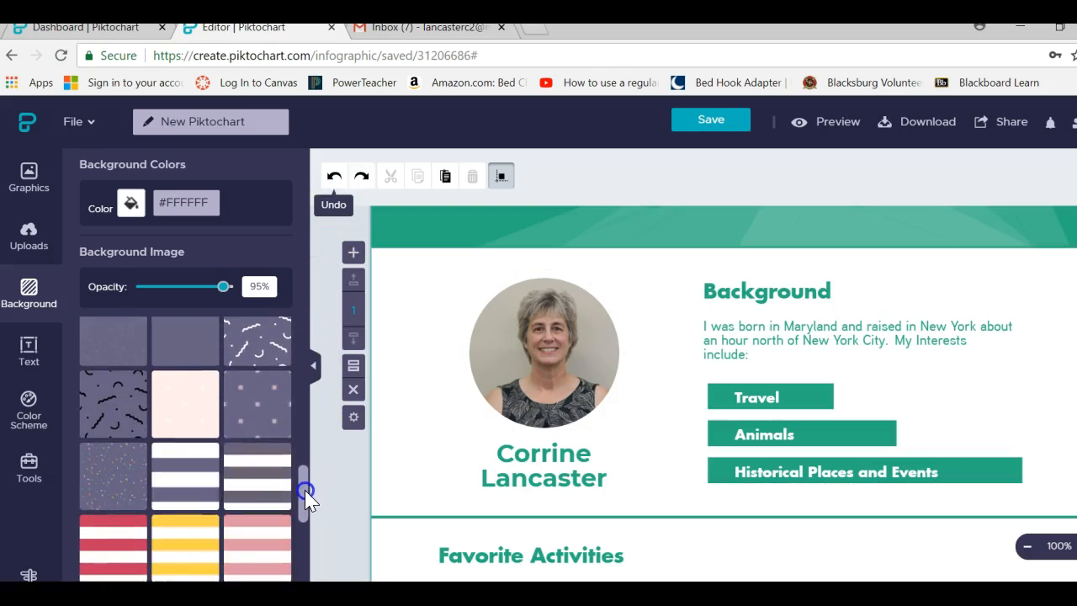
pyautogui.click(263, 489)
pyautogui.click(171, 484)
pyautogui.click(93, 481)
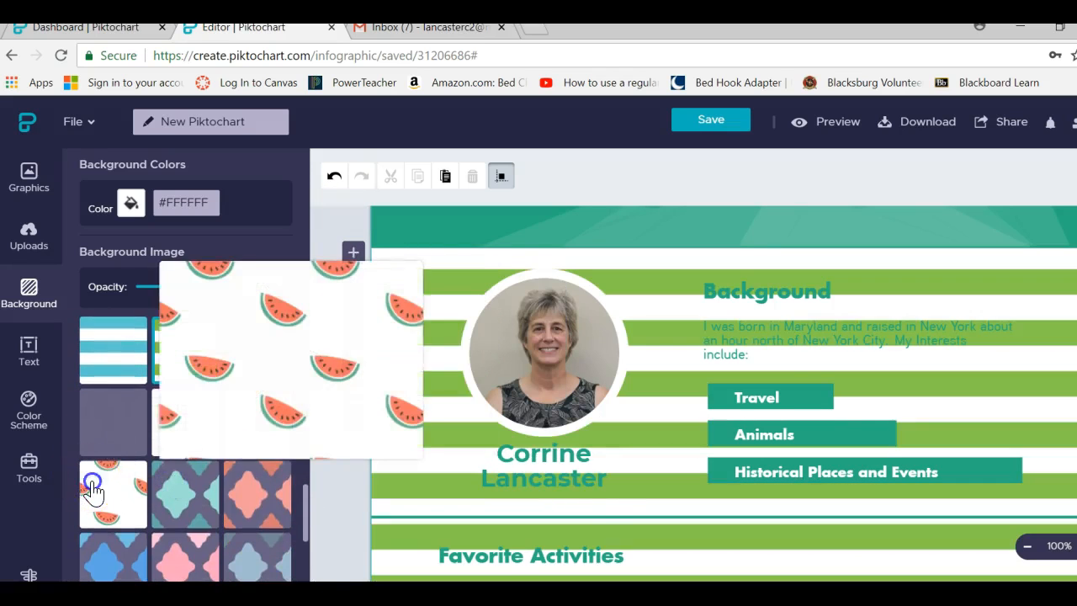
pyautogui.click(333, 177)
pyautogui.click(333, 177)
pyautogui.click(333, 177)
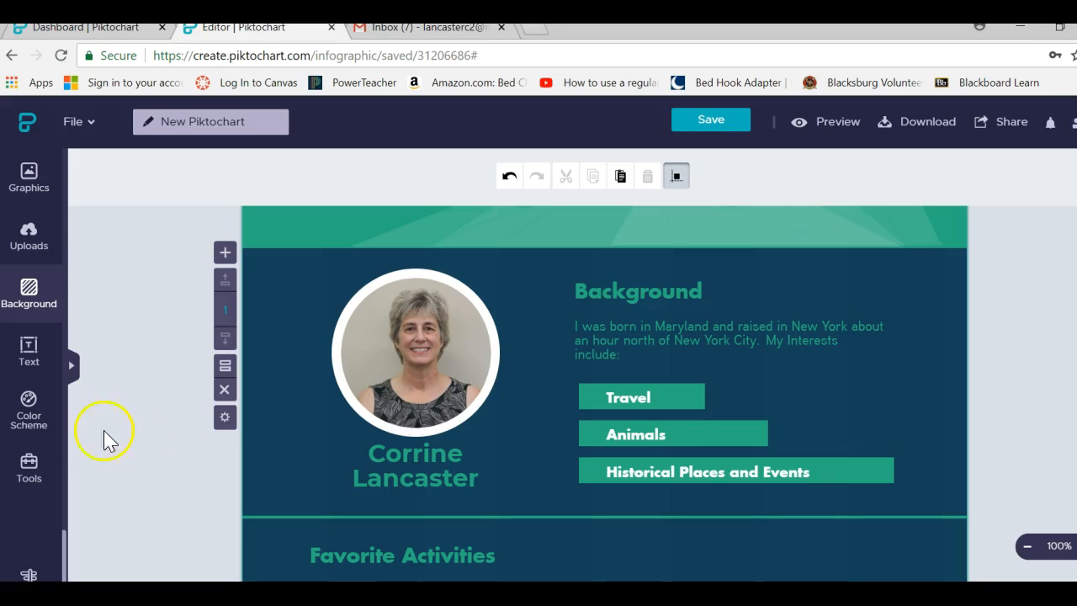
# Apply the built-in Professional color scheme to the infographic
pyautogui.click(32, 424)
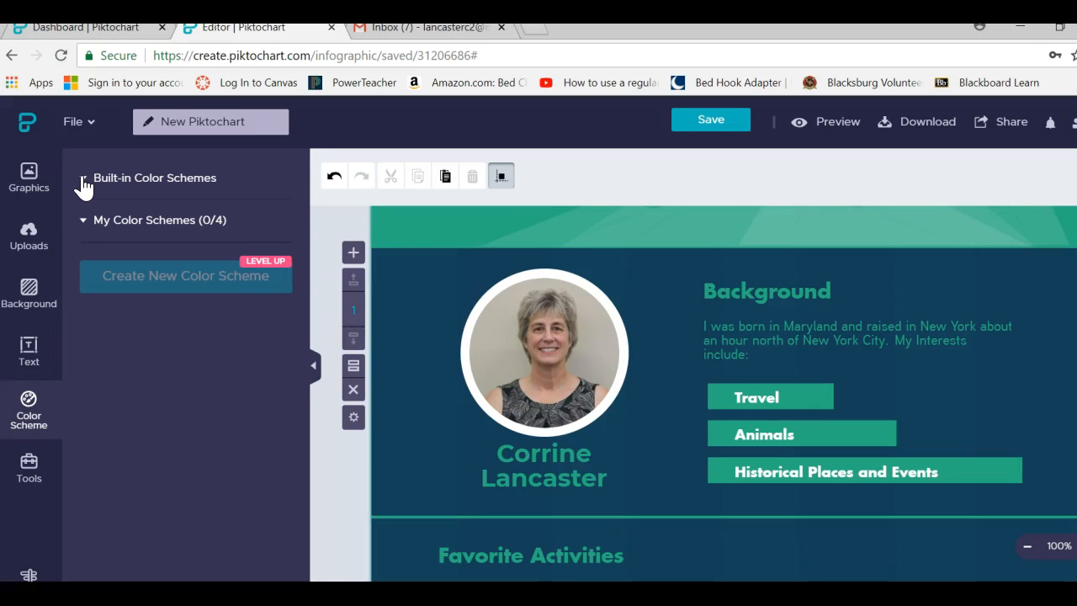
pyautogui.click(82, 179)
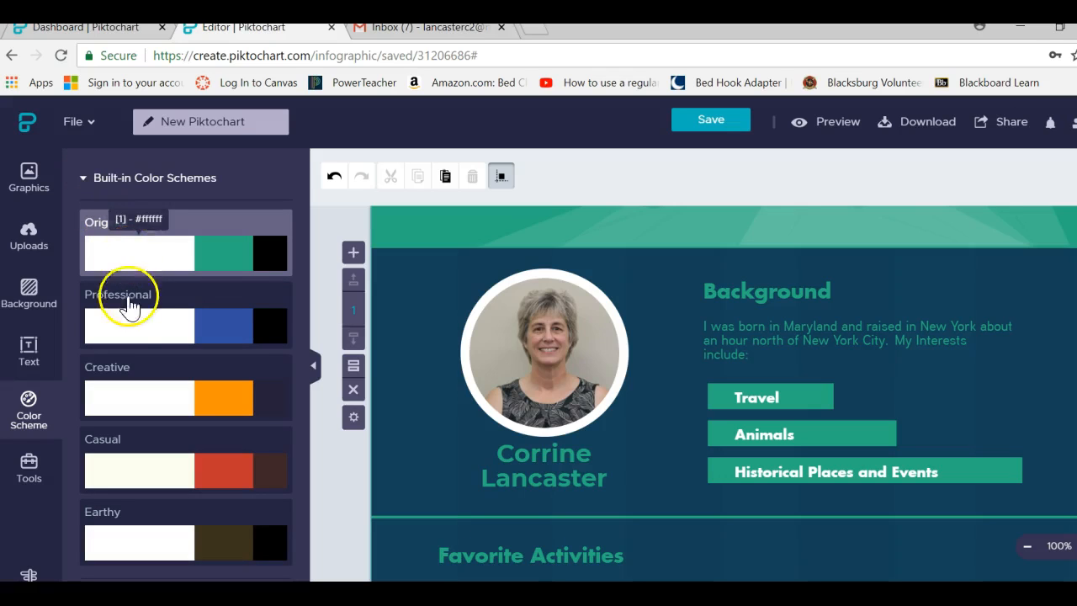
pyautogui.click(129, 341)
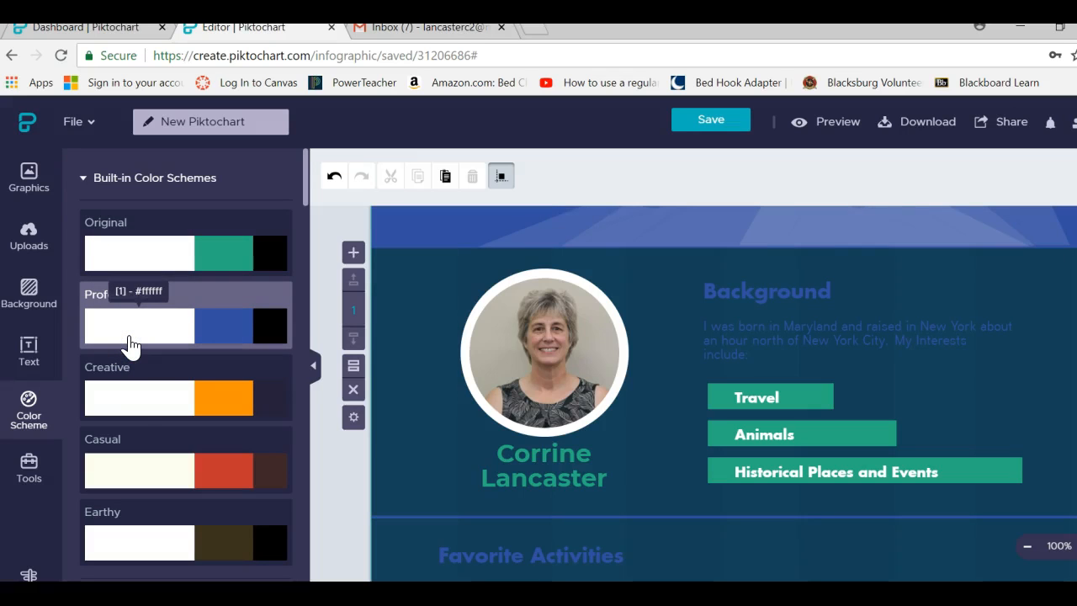
# Try the built-in Creative, Casual and Earthy color schemes, settle on Creative for the infographic, and save the visual
pyautogui.click(143, 405)
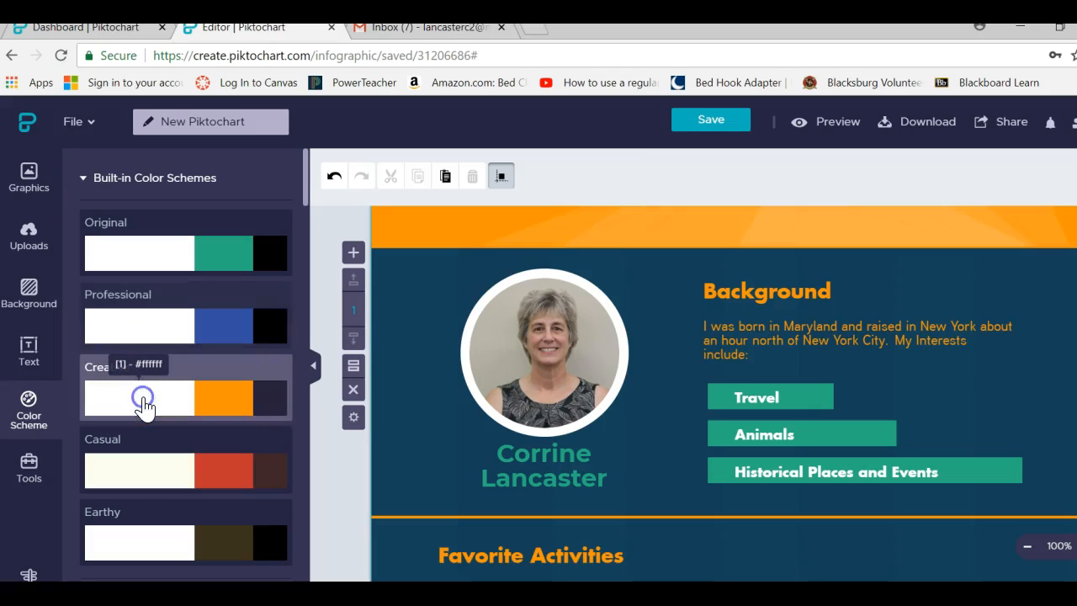
pyautogui.scroll(-2, 143, 406)
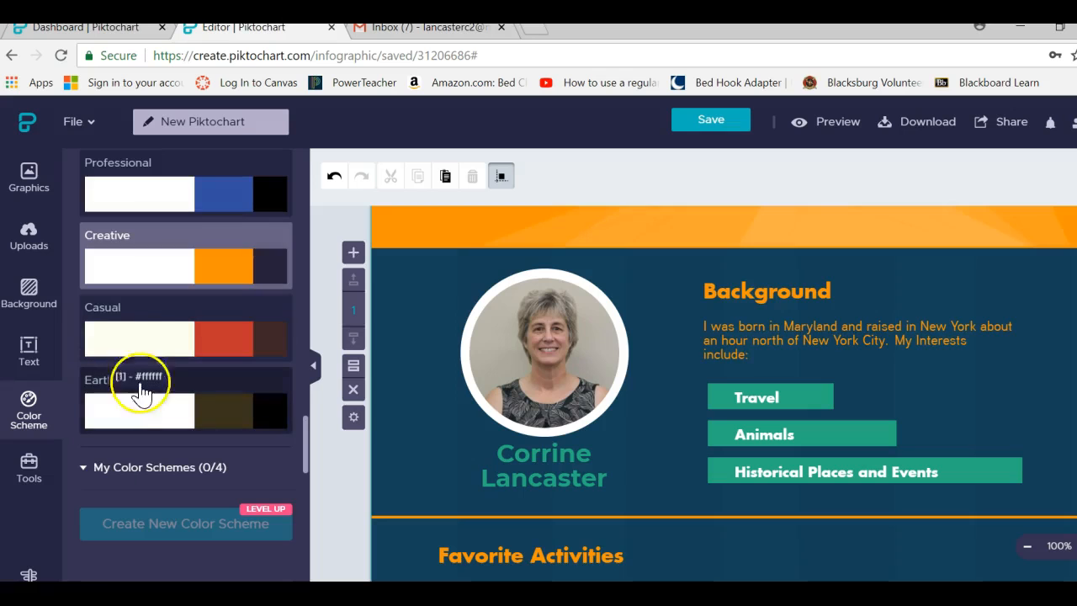
pyautogui.click(138, 338)
pyautogui.click(135, 407)
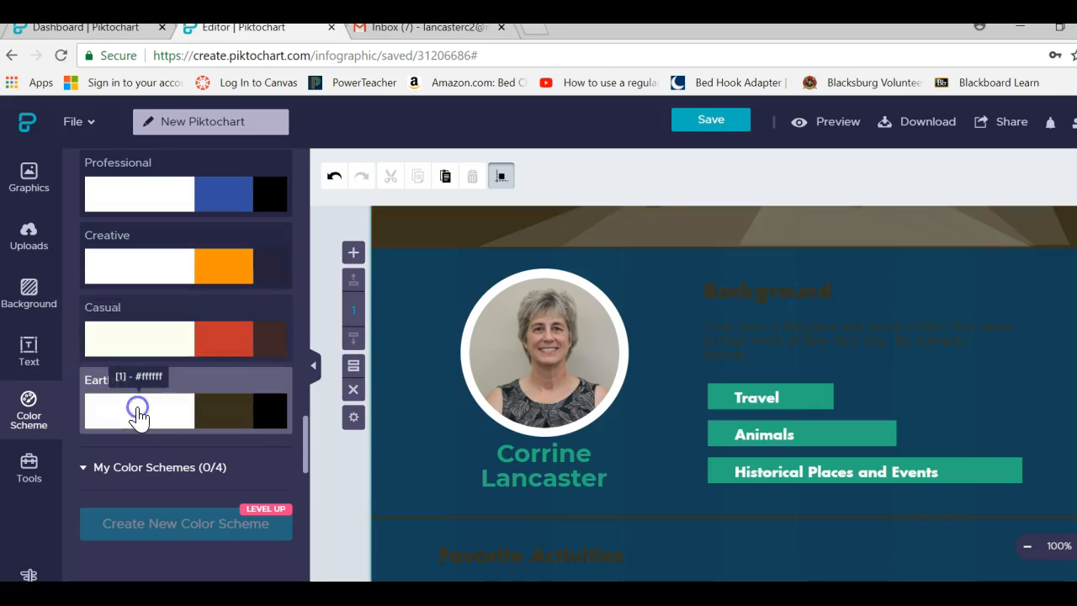
pyautogui.click(147, 269)
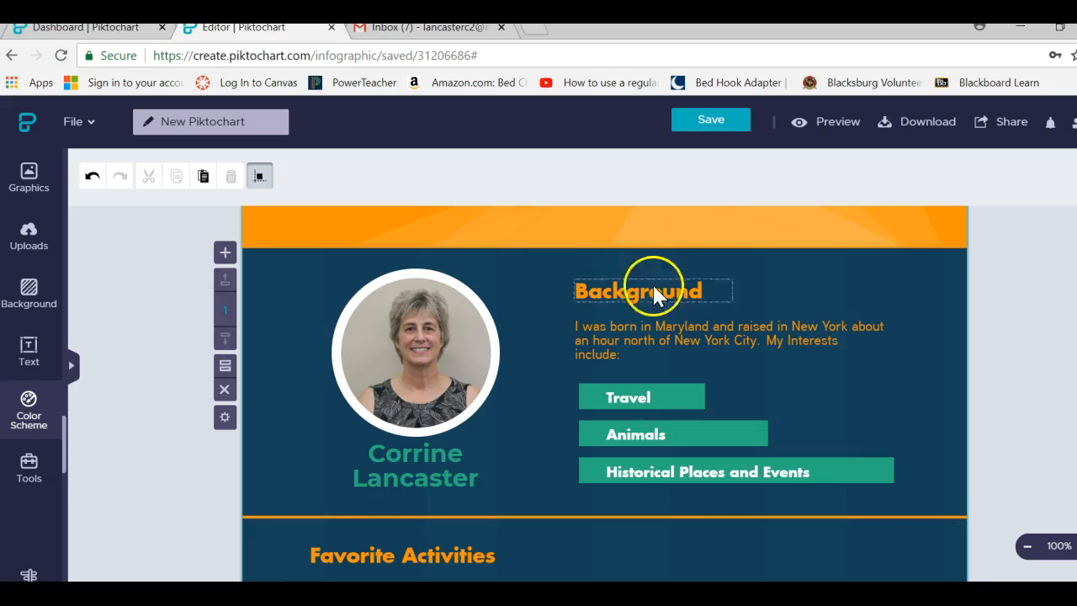
pyautogui.click(710, 131)
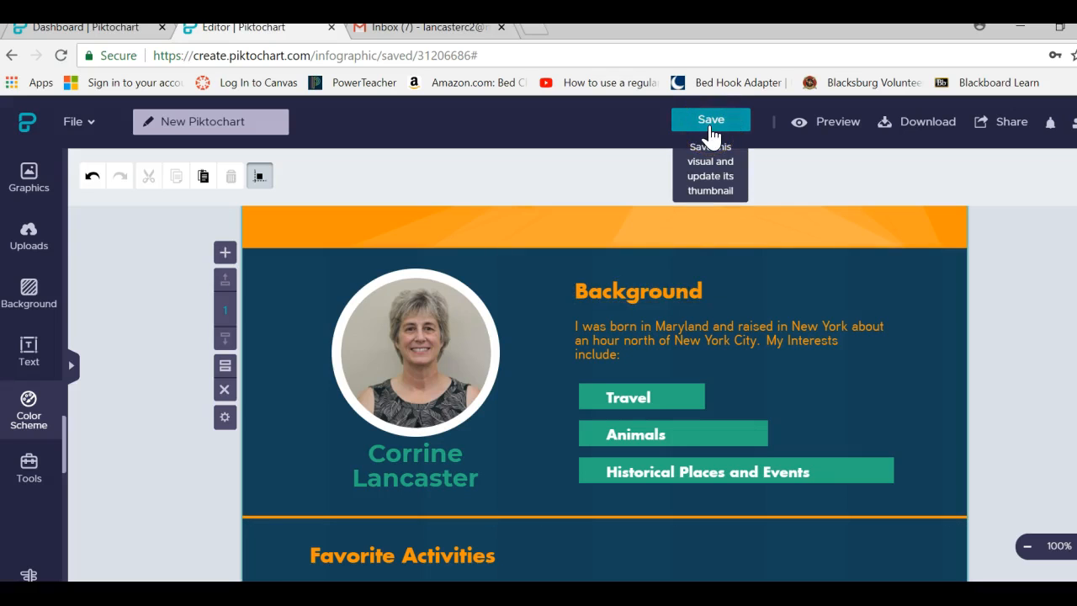
pyautogui.click(710, 127)
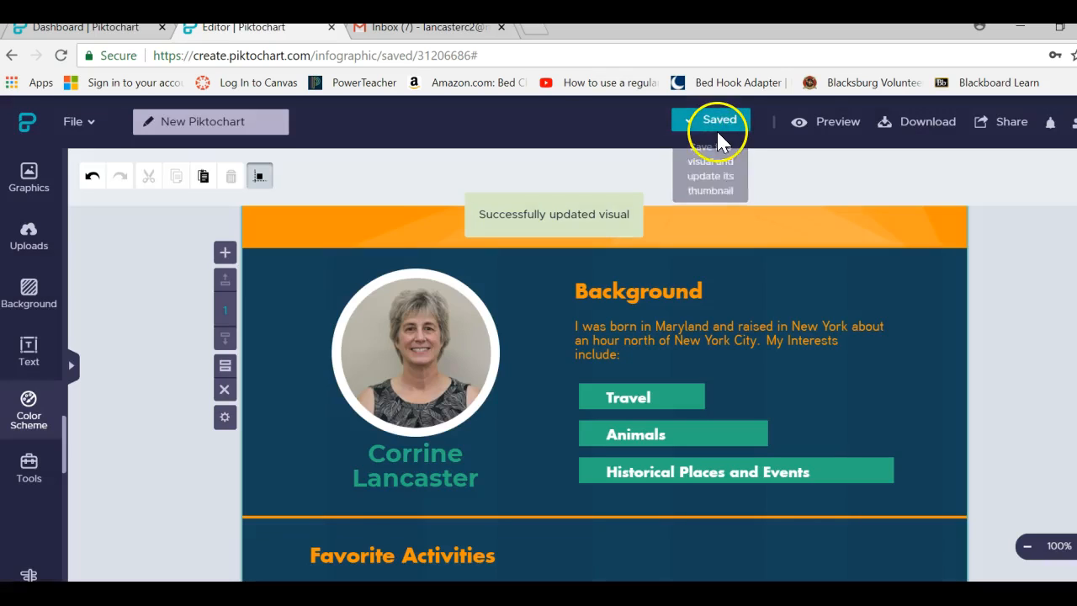
# Rename the infographic's title as "Things About Me" and save it again
pyautogui.click(260, 121)
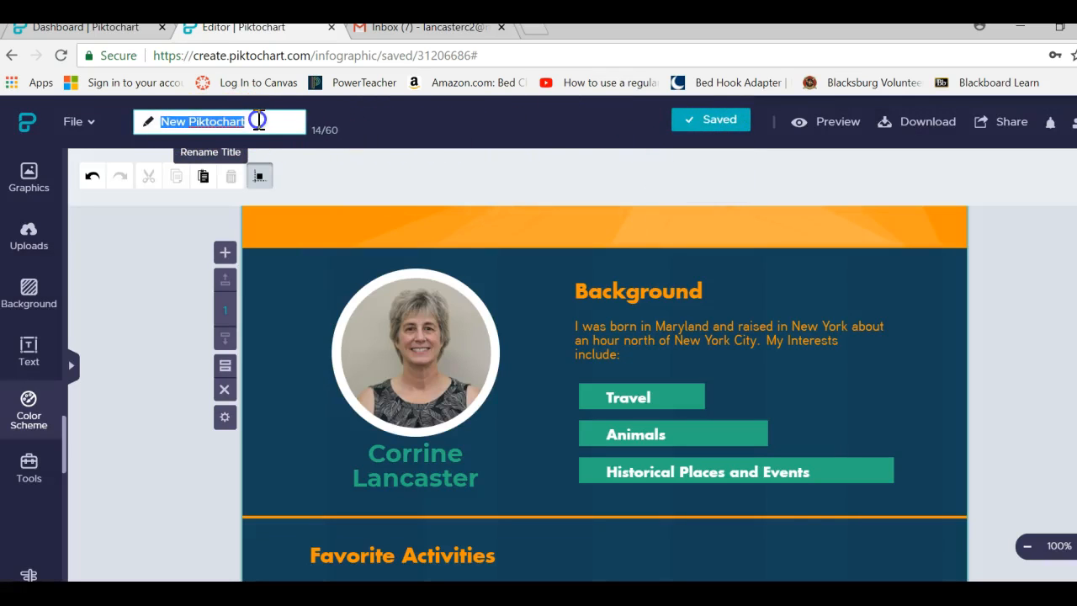
pyautogui.press('BackSpace')
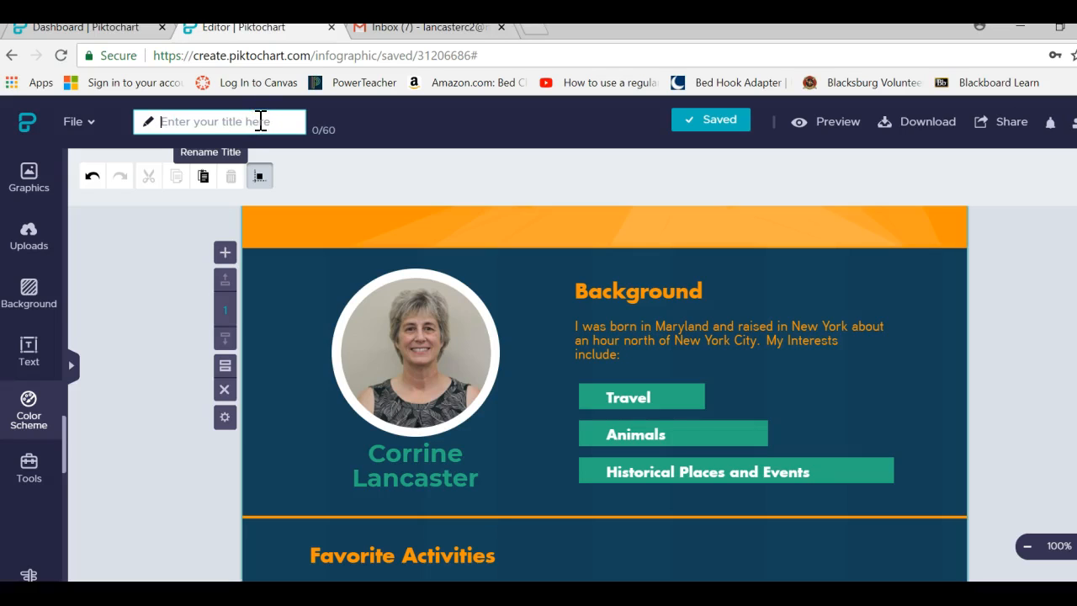
pyautogui.write('Thin')
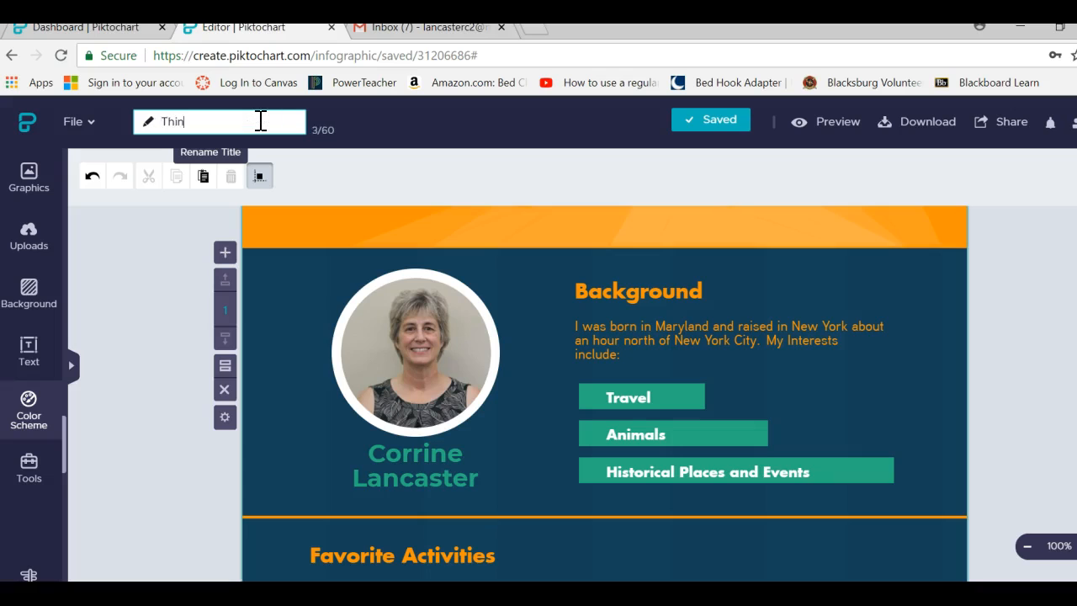
pyautogui.write('gs About Me')
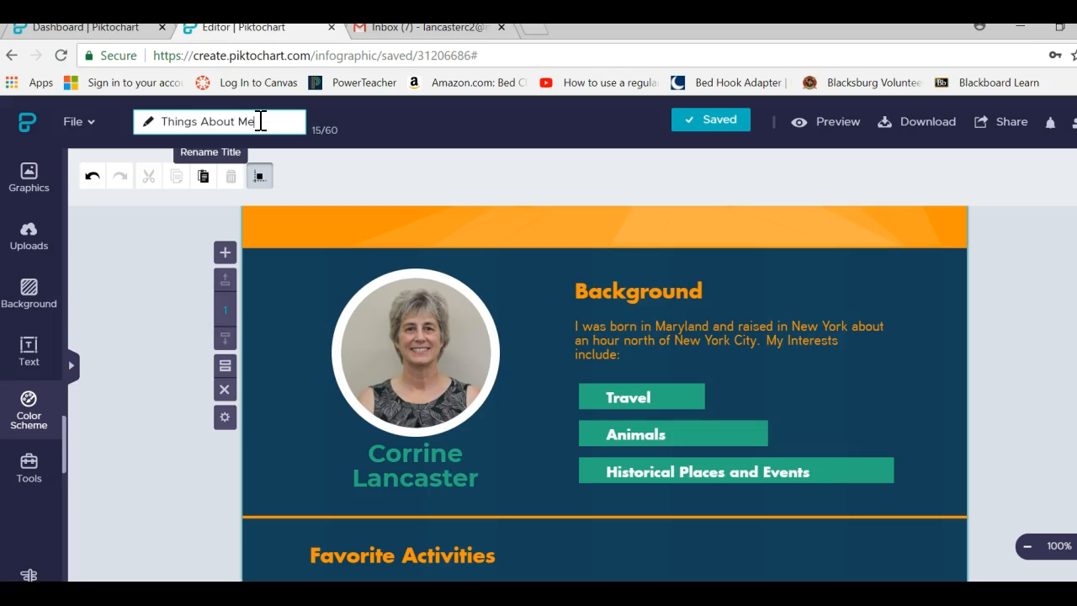
pyautogui.click(721, 124)
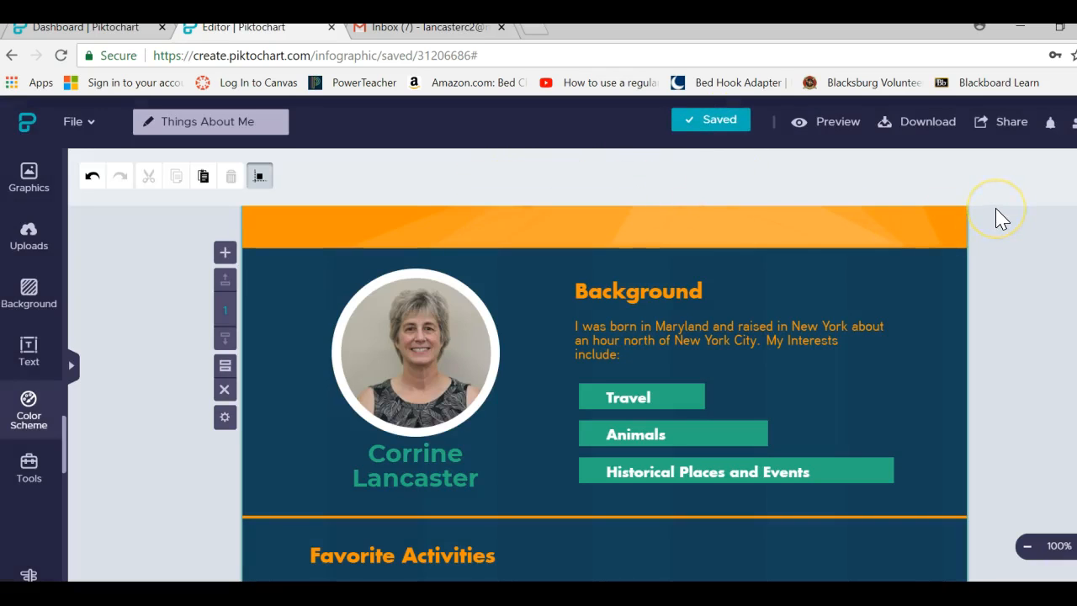
pyautogui.click(450, 384)
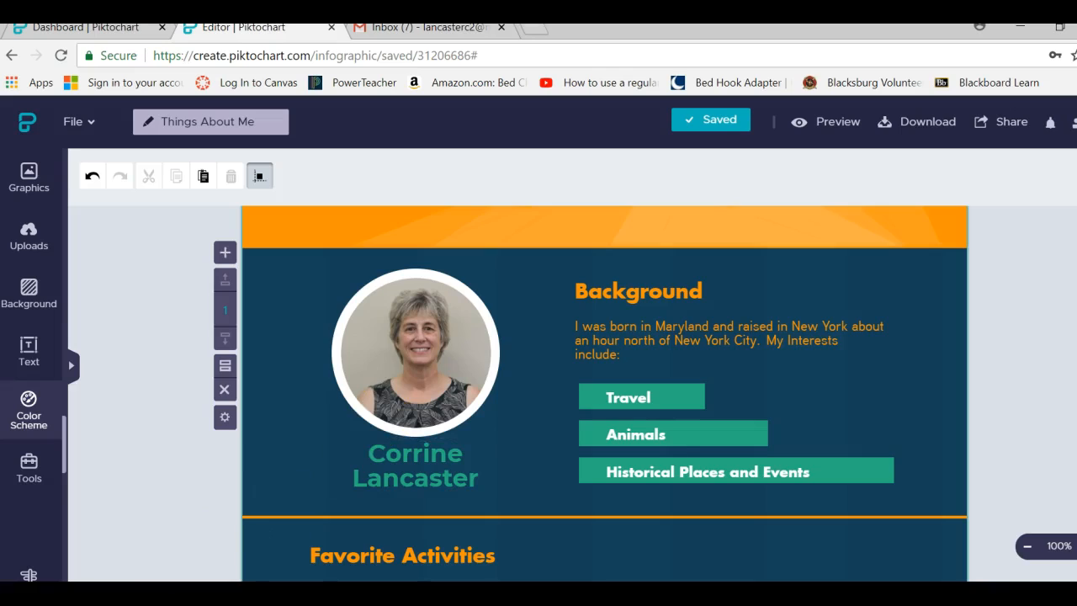